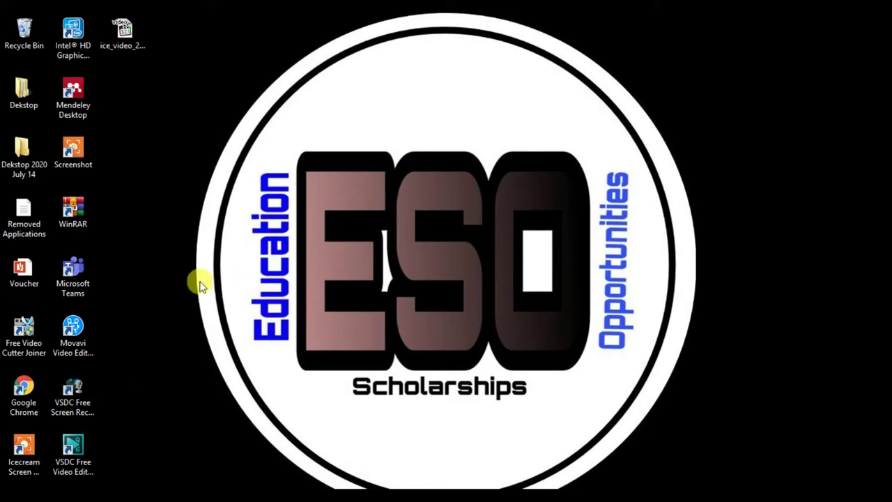
Launch Google Chrome from its desktop shortcut.
{"action": "double_click", "coordinate": [29, 387]}
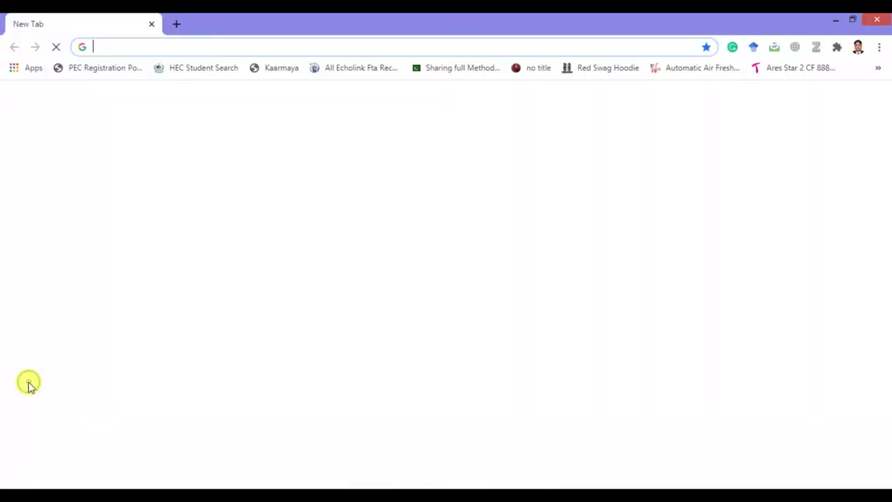
Go to muet.edu.pk and follow Admissions to the Undergraduate Admission Portal 2020-21 login page.
{"action": "left_click", "coordinate": [272, 46]}
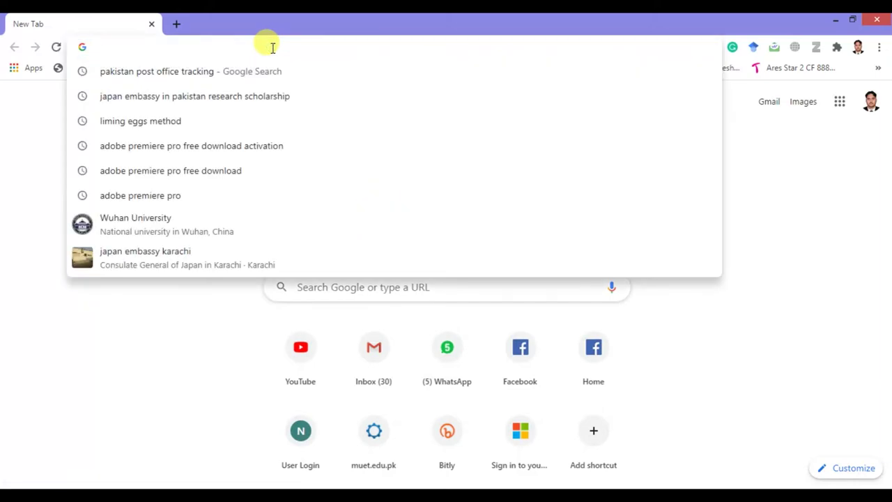
{"action": "type", "text": "muet."}
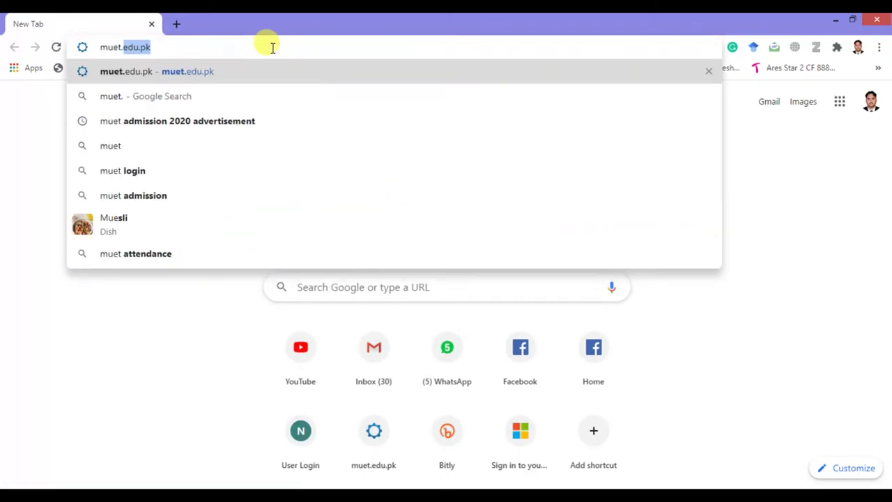
{"action": "type", "text": "ed"}
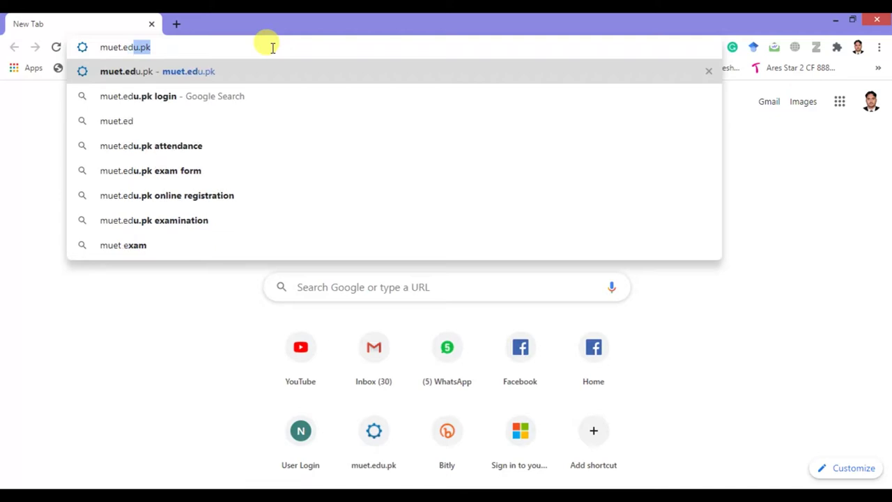
{"action": "key", "text": "Return"}
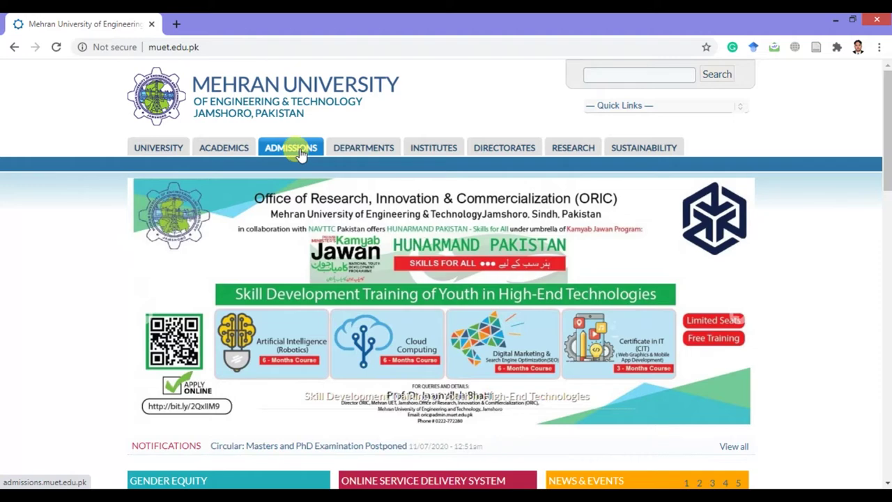
{"action": "left_click", "coordinate": [298, 151]}
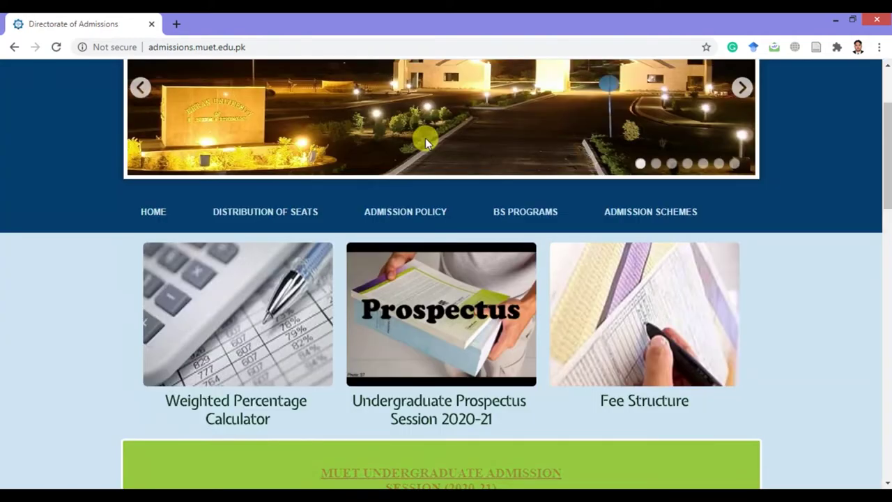
{"action": "scroll", "coordinate": [418, 154], "scroll_direction": "down", "scroll_amount": 5}
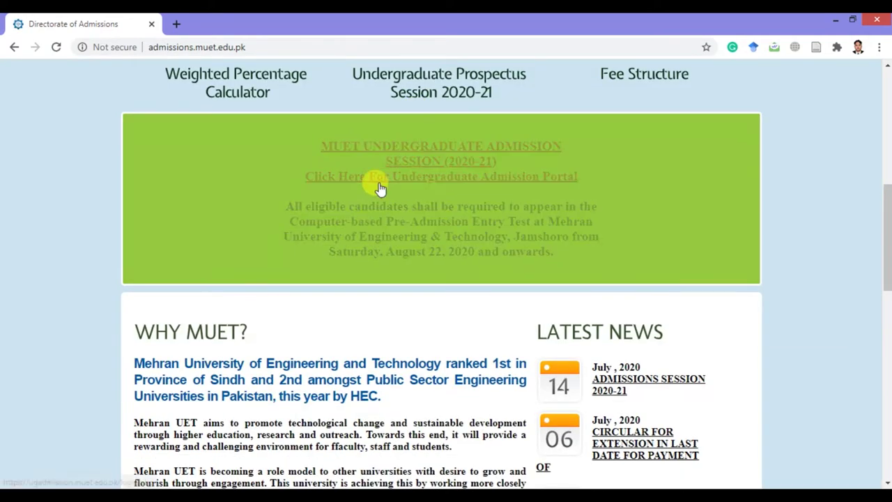
{"action": "left_click", "coordinate": [454, 182]}
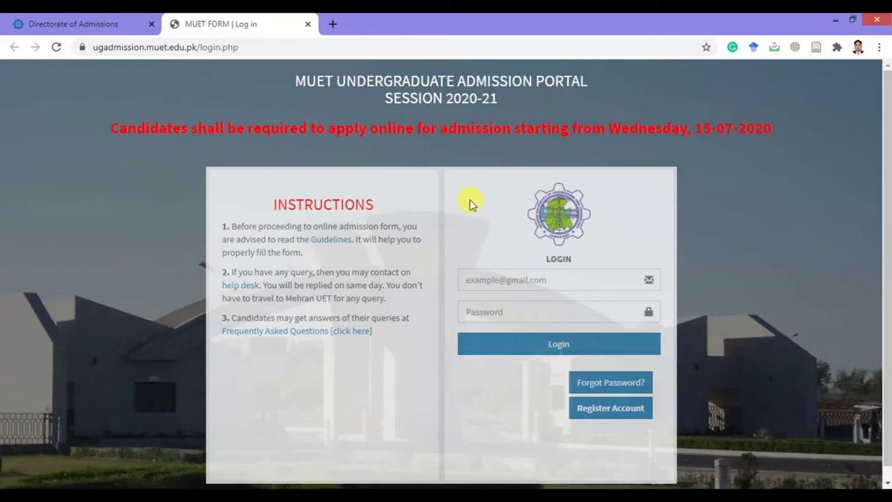
{"action": "scroll", "coordinate": [414, 239], "scroll_direction": "down", "scroll_amount": 1}
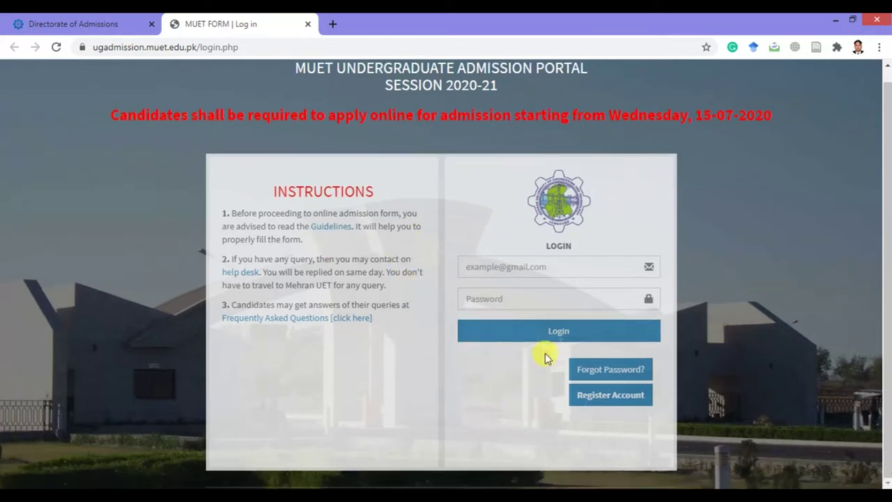
In a new registration form, enter the candidate's full name, father's name, e-mail and CNIC.
{"action": "left_click", "coordinate": [612, 399]}
{"action": "left_click", "coordinate": [409, 267]}
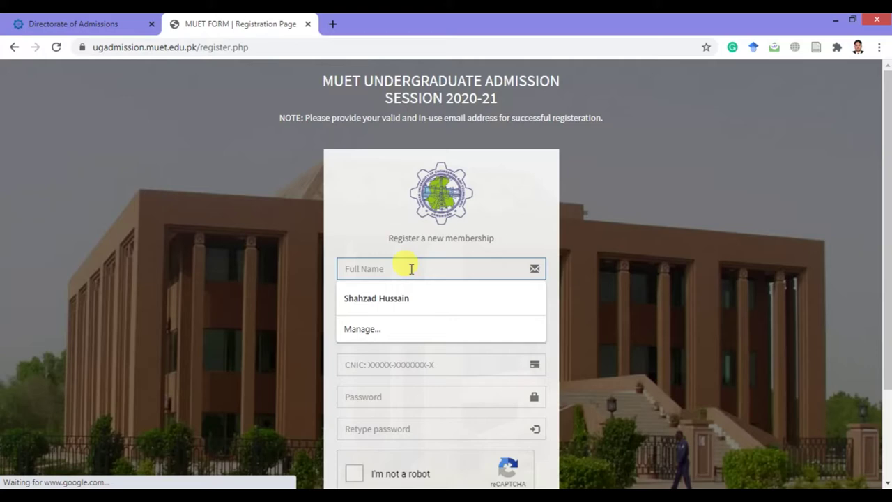
{"action": "key", "text": "Caps_Lock"}
{"action": "type", "text": "S"}
{"action": "key", "text": "Caps_Lock"}
{"action": "type", "text": "hahz"}
{"action": "left_click", "coordinate": [414, 298]}
{"action": "left_click", "coordinate": [421, 332]}
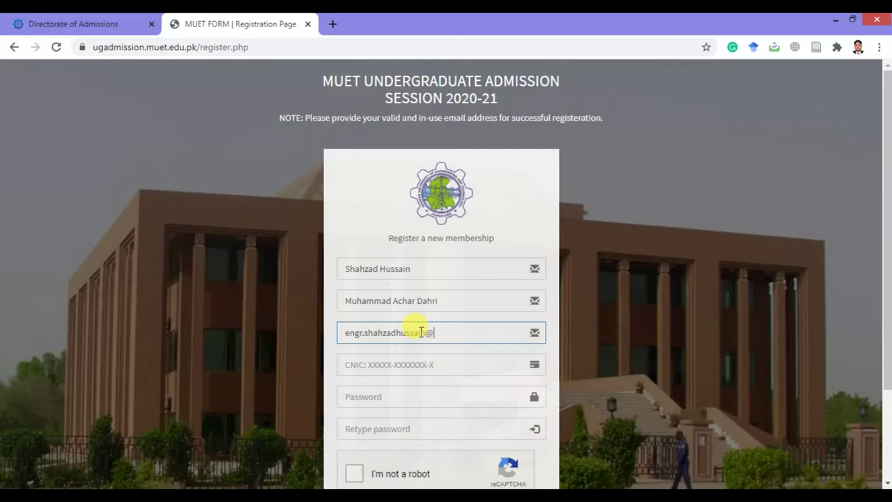
{"action": "type", "text": "mail.com"}
{"action": "left_click", "coordinate": [406, 365]}
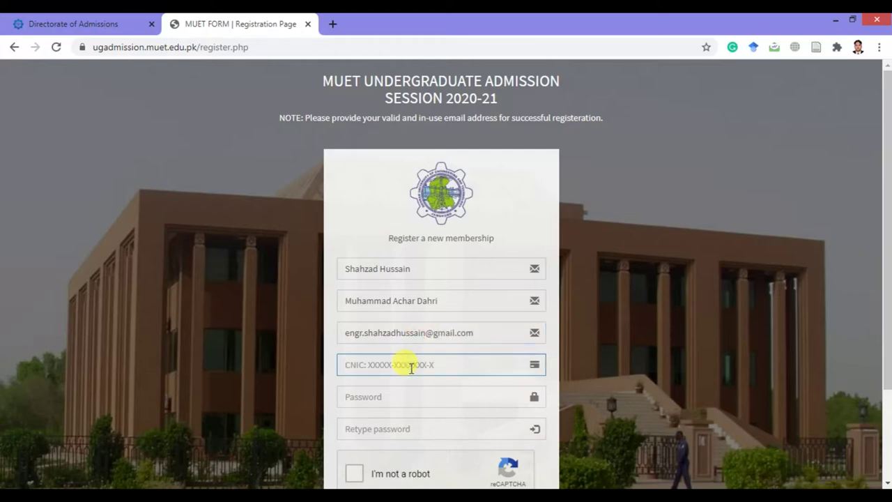
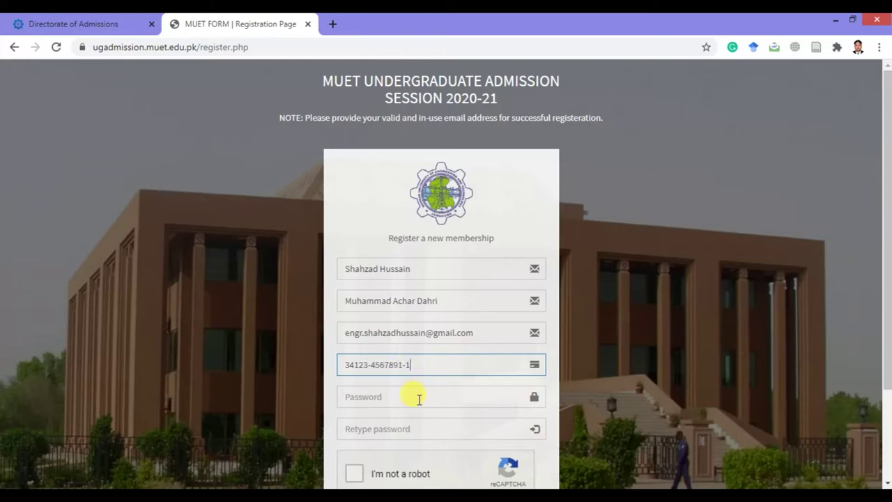
Enter and confirm the account password, pass the robot check, and submit the registration.
{"action": "left_click", "coordinate": [417, 394]}
{"action": "key", "text": "Caps_Lock"}
{"action": "type", "text": "MUE"}
{"action": "key", "text": "Caps_Lock"}
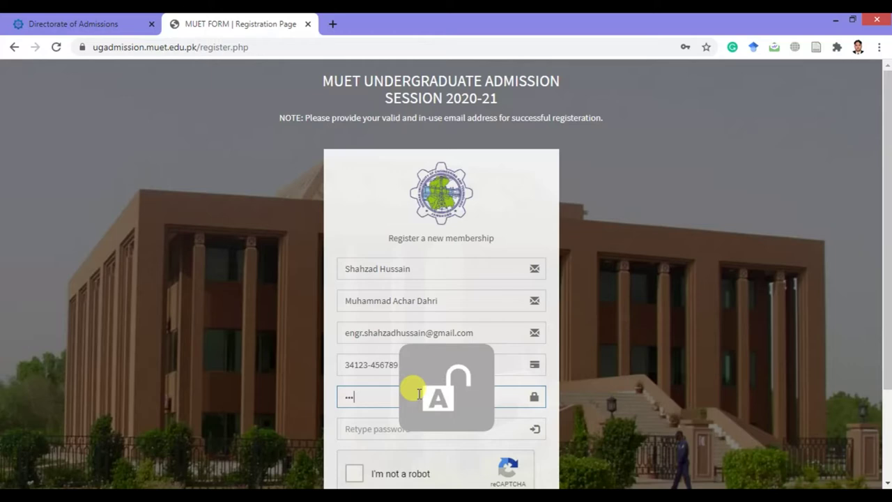
{"action": "type", "text": "12345"}
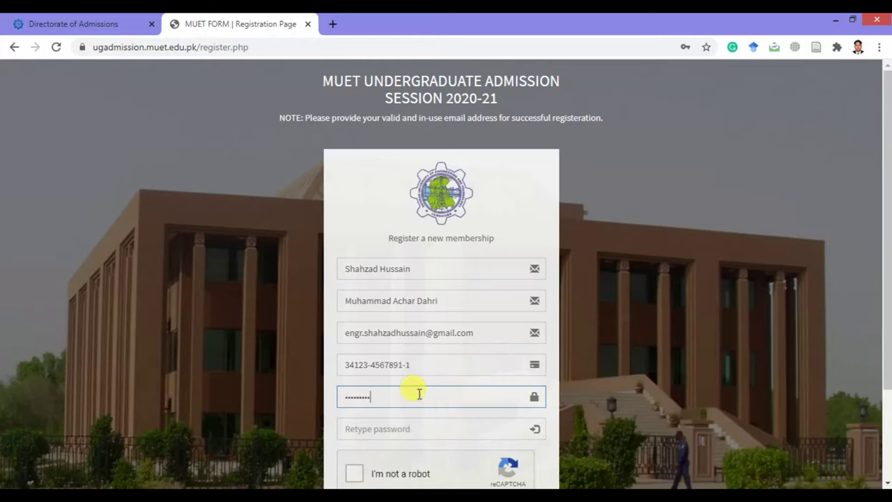
{"action": "left_click", "coordinate": [413, 427]}
{"action": "key", "text": "Caps_Lock"}
{"action": "type", "text": "MUET"}
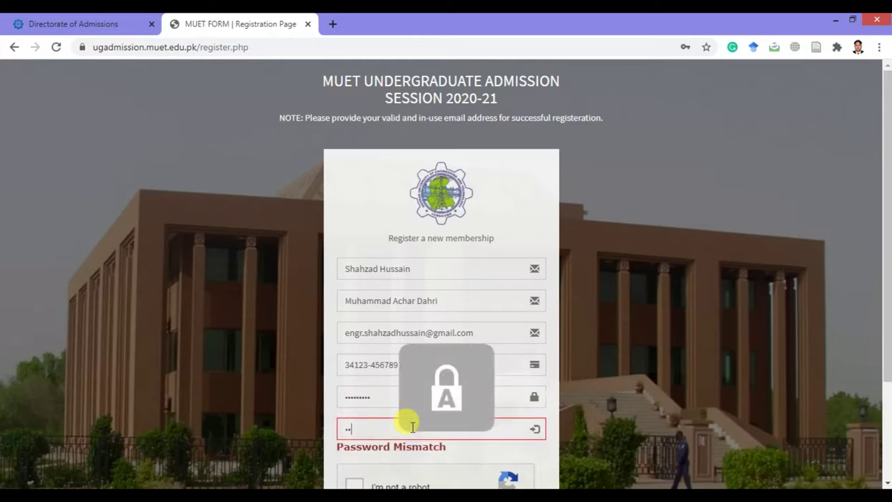
{"action": "key", "text": "Caps_Lock"}
{"action": "type", "text": "12345"}
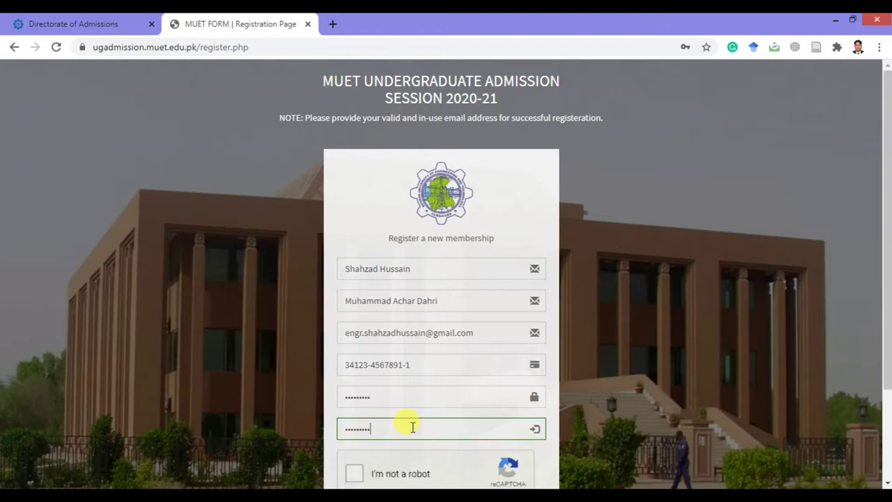
{"action": "scroll", "coordinate": [418, 404], "scroll_direction": "down", "scroll_amount": 2}
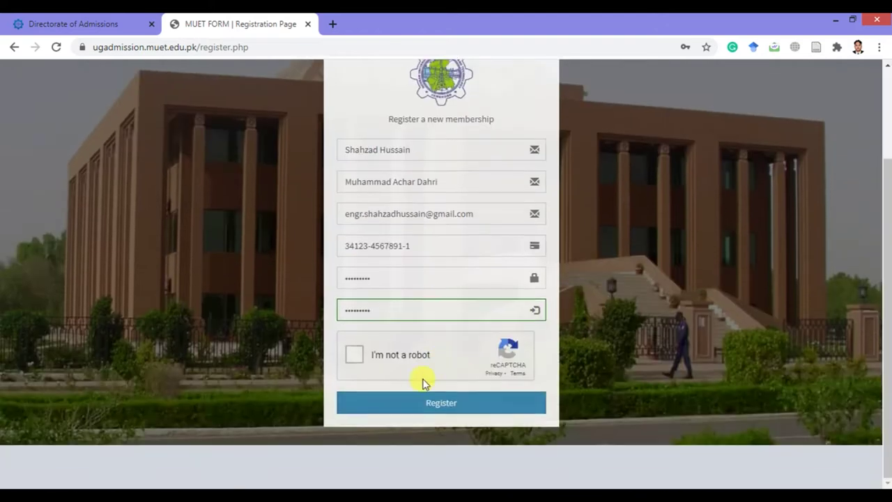
{"action": "left_click", "coordinate": [354, 354]}
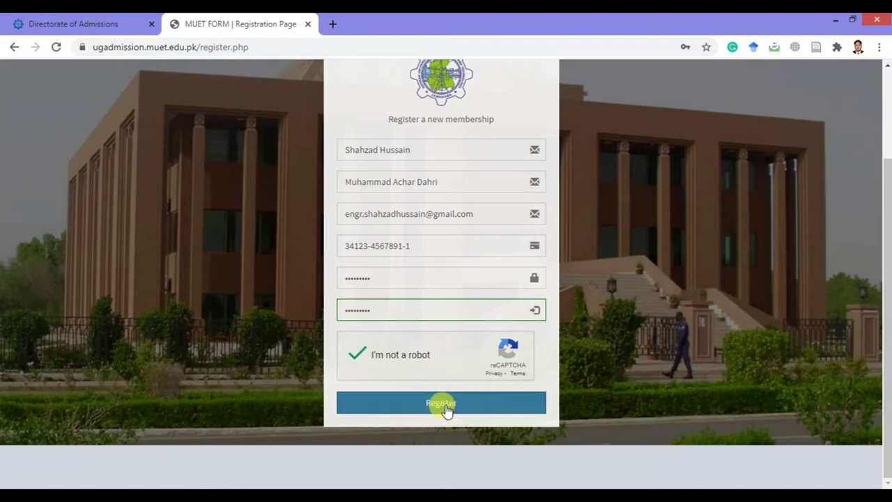
{"action": "left_click", "coordinate": [450, 405]}
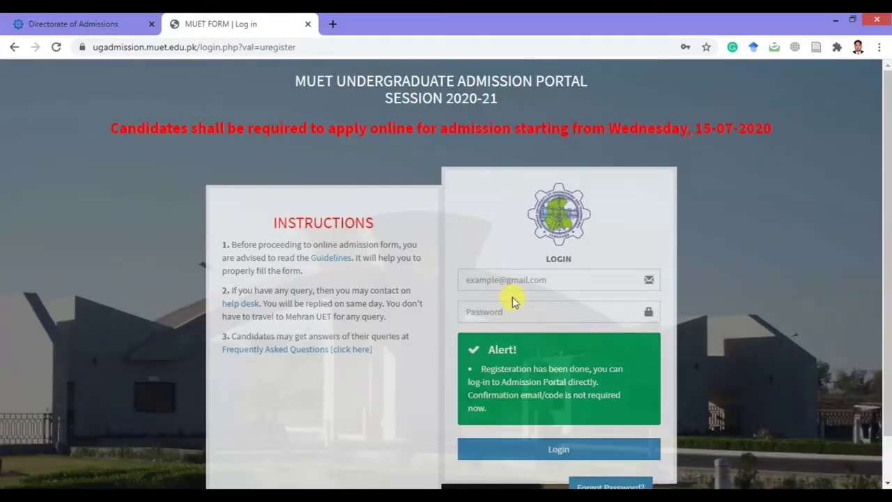
Log in using the saved account e-mail and the account password.
{"action": "scroll", "coordinate": [513, 300], "scroll_direction": "down", "scroll_amount": 1}
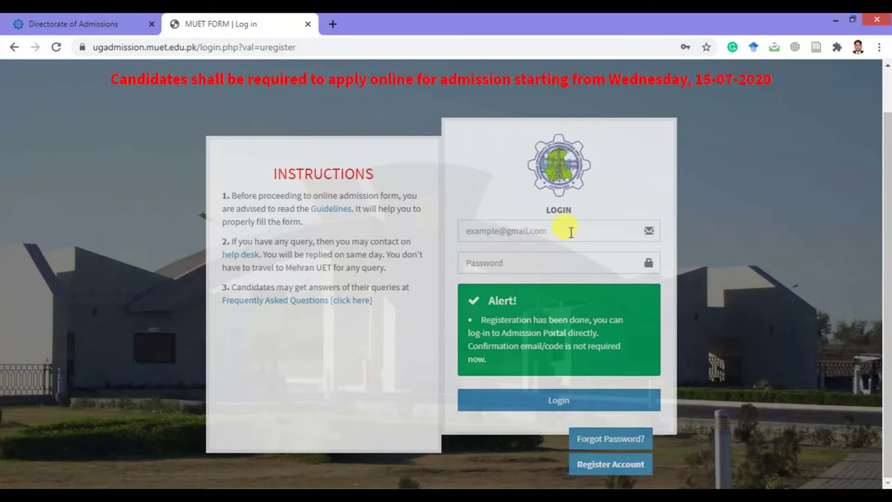
{"action": "left_click", "coordinate": [570, 232]}
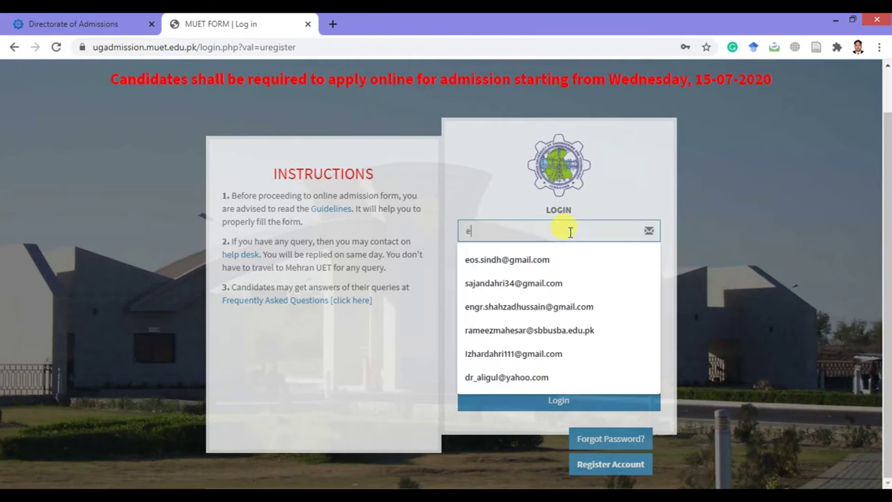
{"action": "type", "text": "engr.sah"}
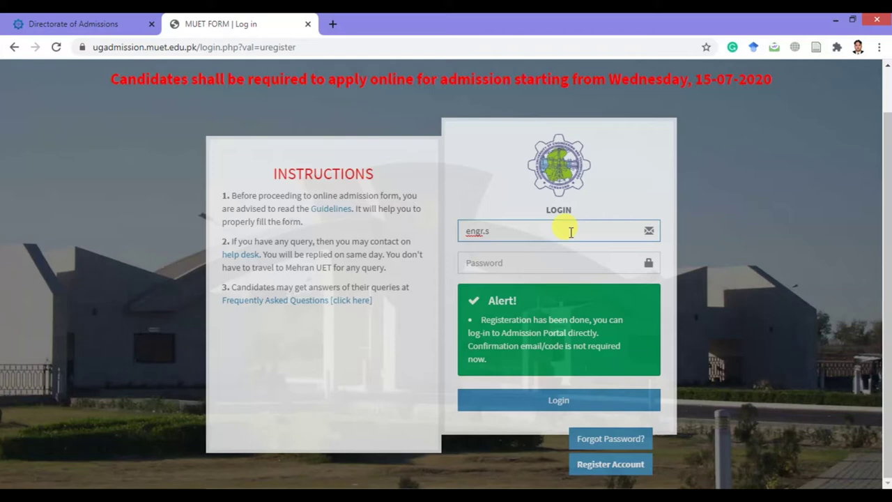
{"action": "left_click", "coordinate": [545, 255]}
{"action": "left_click", "coordinate": [541, 258]}
{"action": "key", "text": "Caps_Lock"}
{"action": "type", "text": "MU"}
{"action": "key", "text": "Caps_Lock"}
{"action": "type", "text": "et1"}
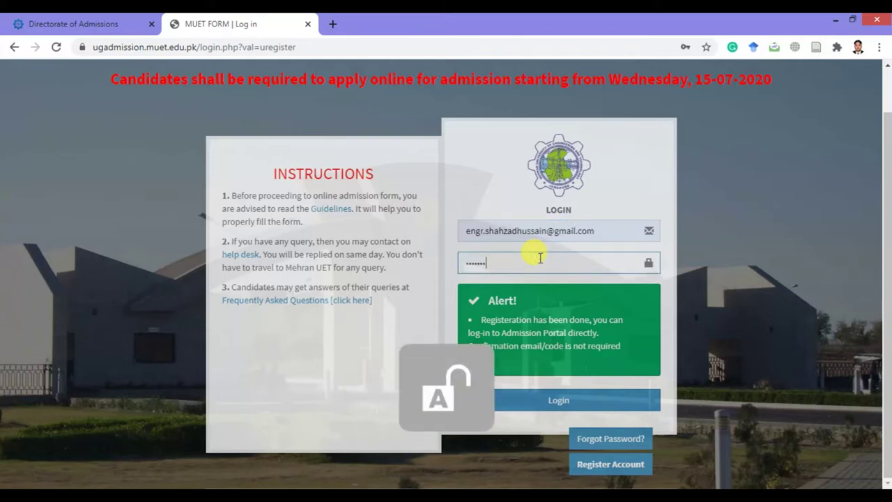
{"action": "type", "text": "23"}
{"action": "left_click", "coordinate": [579, 405]}
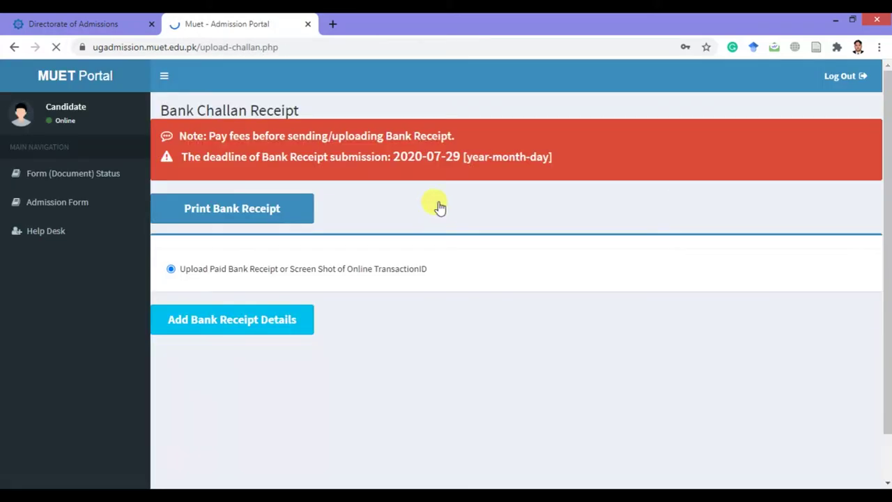
Open the Print Bank Receipt view showing the Rs. 3,000 HBL challan.
{"action": "scroll", "coordinate": [390, 183], "scroll_direction": "down", "scroll_amount": 2}
{"action": "scroll", "coordinate": [321, 220], "scroll_direction": "up", "scroll_amount": 2}
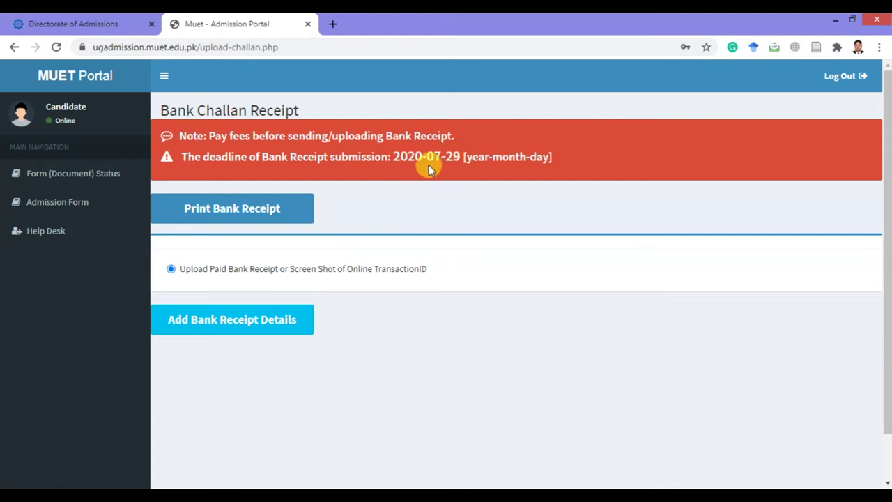
{"action": "left_click", "coordinate": [239, 209]}
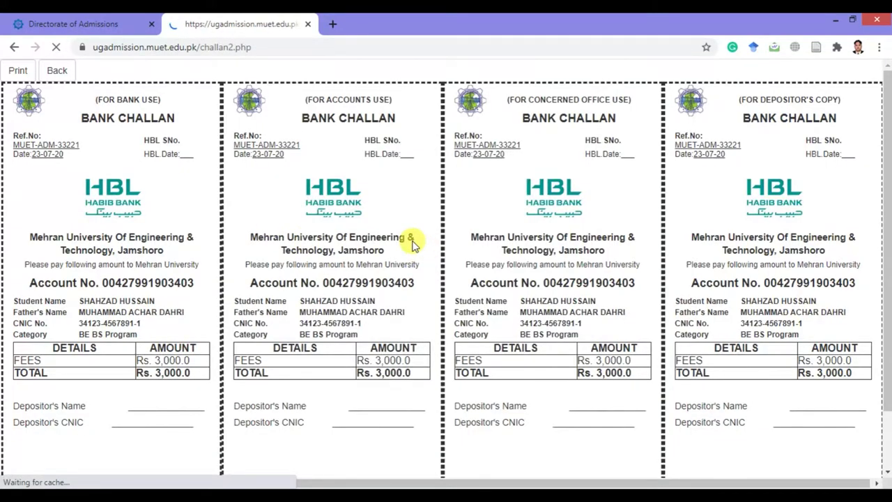
Print the challan to PDF, saving it as challan2 on the Desktop.
{"action": "scroll", "coordinate": [404, 245], "scroll_direction": "down", "scroll_amount": 1}
{"action": "scroll", "coordinate": [397, 245], "scroll_direction": "down", "scroll_amount": 1}
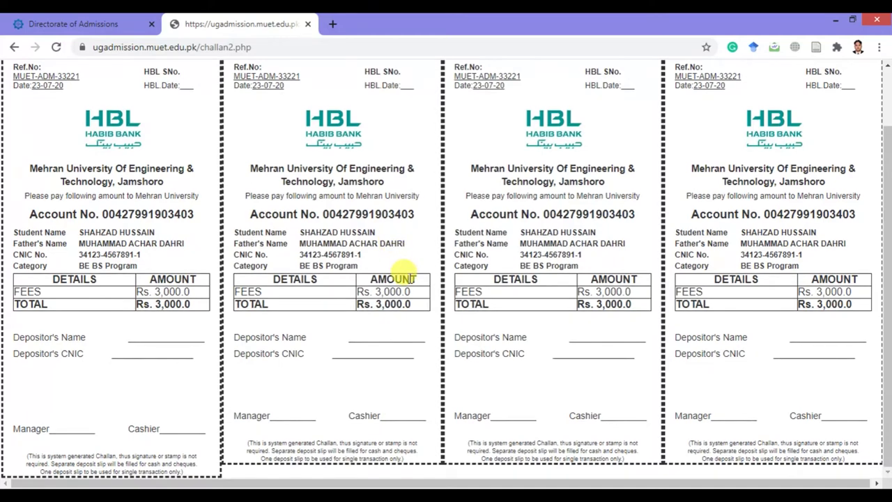
{"action": "scroll", "coordinate": [411, 279], "scroll_direction": "up", "scroll_amount": 1}
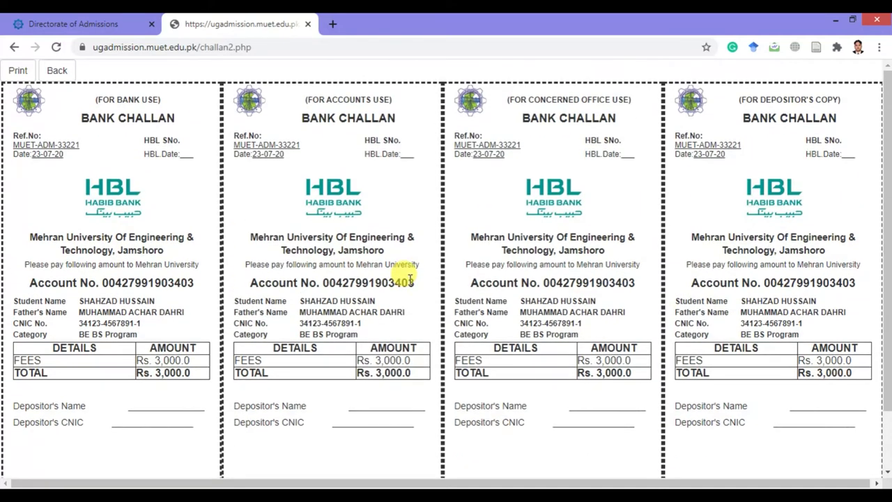
{"action": "key", "text": "ctrl+p"}
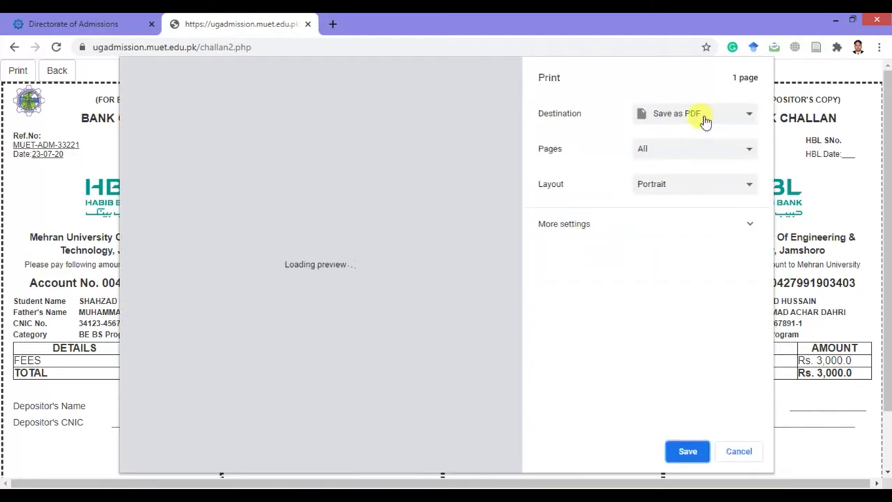
{"action": "left_click", "coordinate": [708, 115]}
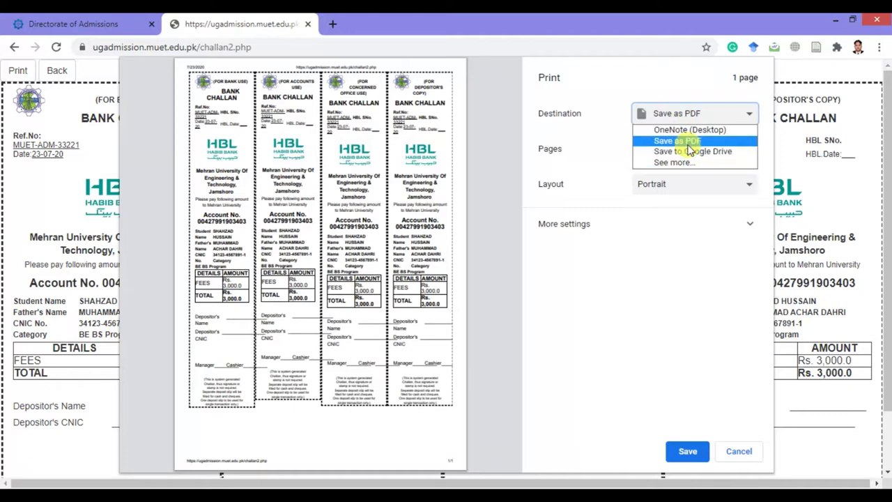
{"action": "left_click", "coordinate": [686, 144]}
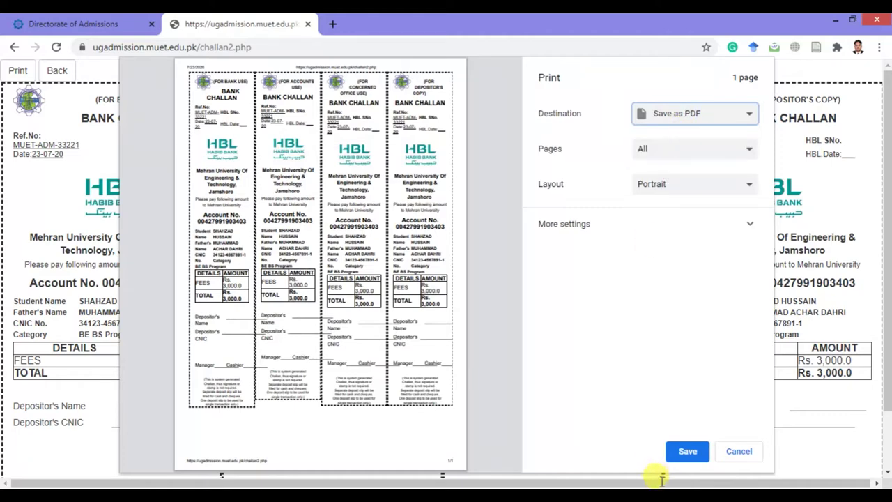
{"action": "left_click", "coordinate": [687, 453]}
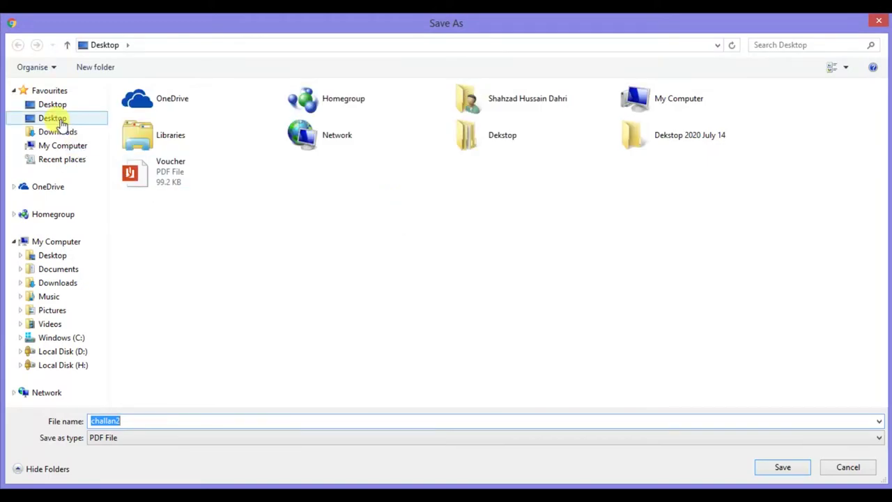
{"action": "left_click", "coordinate": [61, 120]}
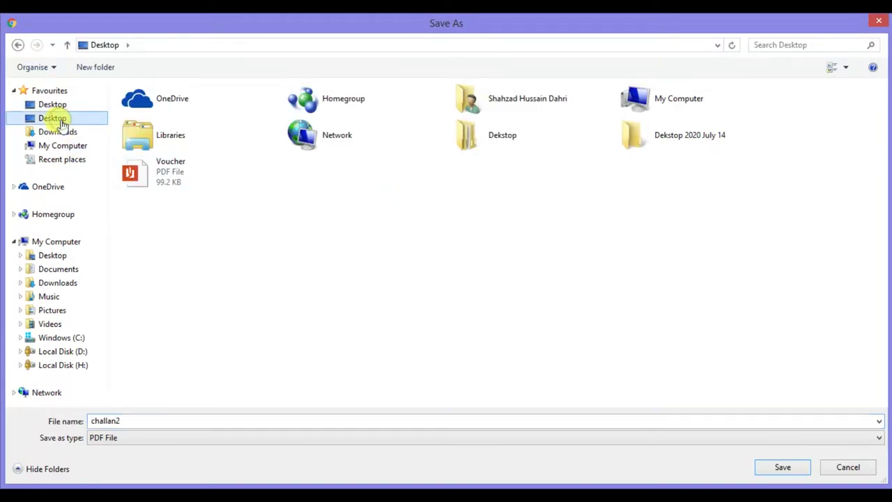
{"action": "left_click", "coordinate": [782, 468]}
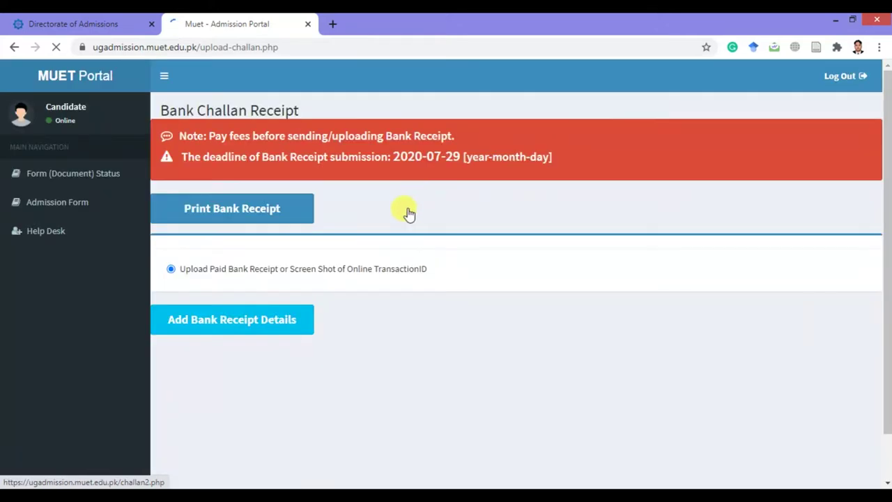
Submit bank receipt details: branch HBL Qasimabad, date 23/07/2020, challan image download.png.
{"action": "scroll", "coordinate": [354, 294], "scroll_direction": "down", "scroll_amount": 1}
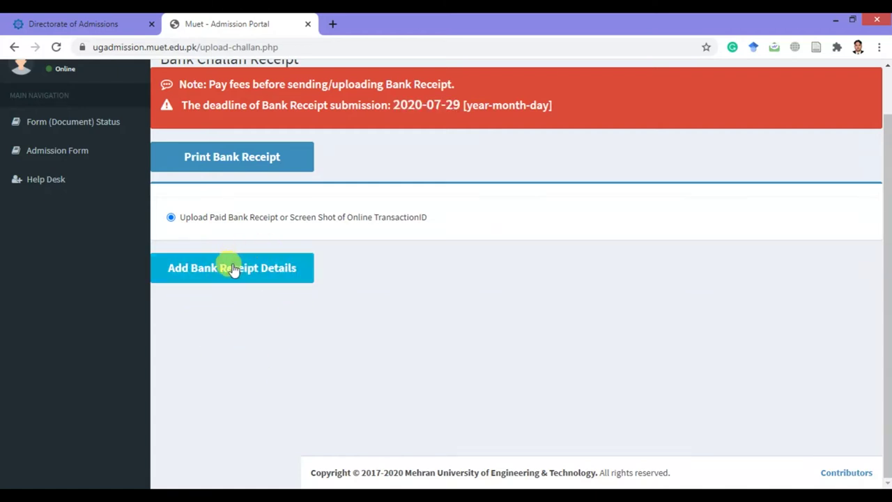
{"action": "left_click", "coordinate": [234, 276]}
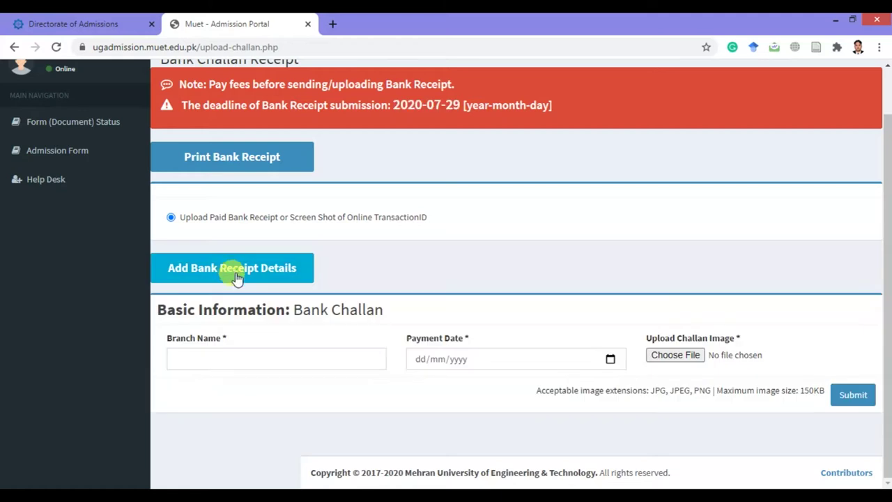
{"action": "left_click", "coordinate": [279, 360]}
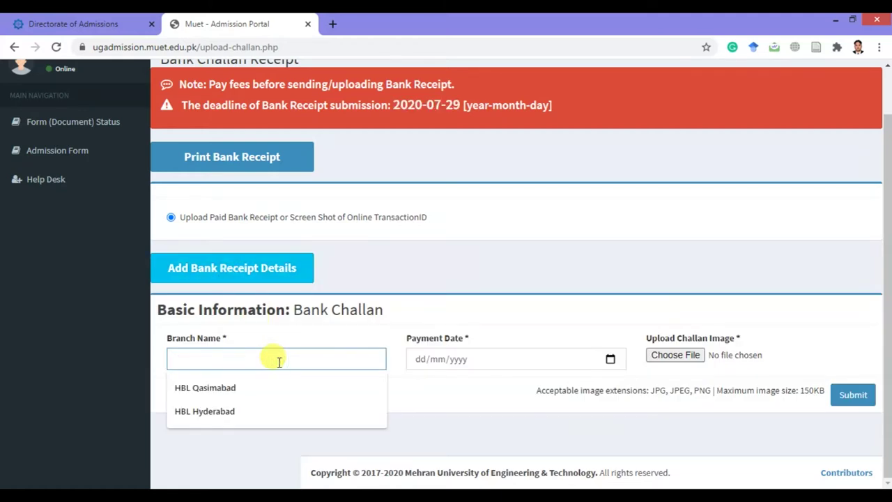
{"action": "type", "text": "HBL Qasimabad"}
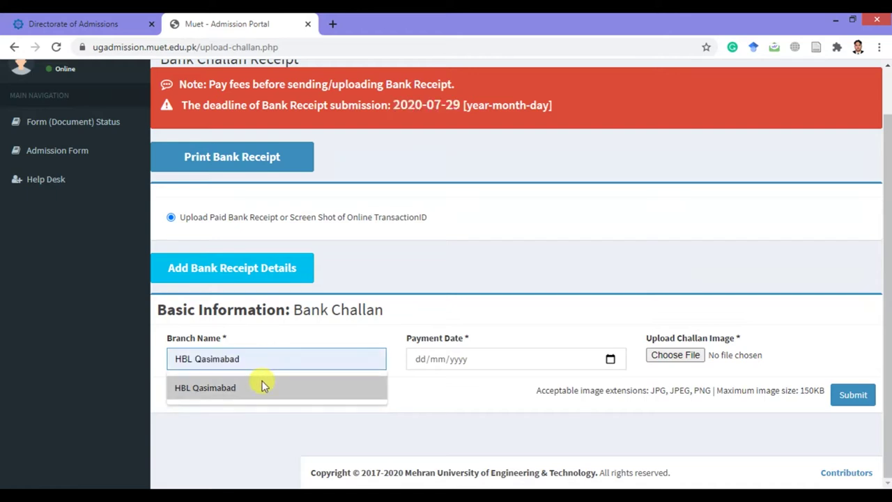
{"action": "left_click", "coordinate": [264, 387]}
{"action": "left_click", "coordinate": [420, 364]}
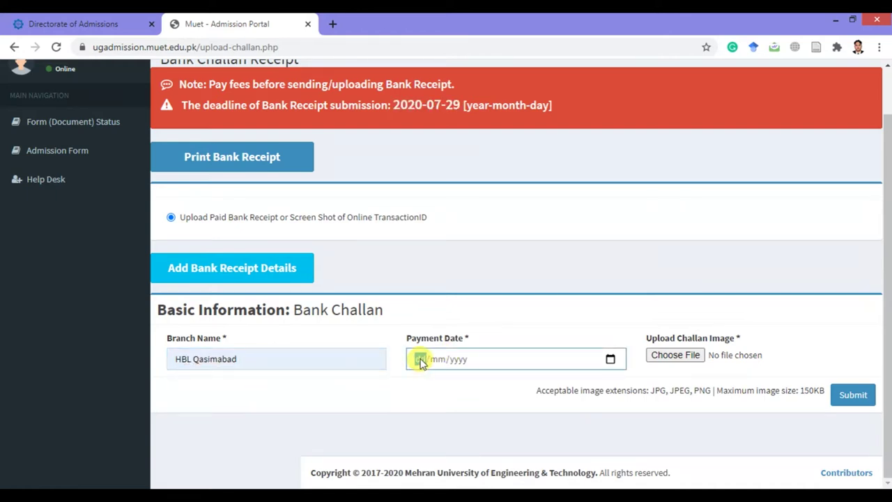
{"action": "type", "text": "23/"}
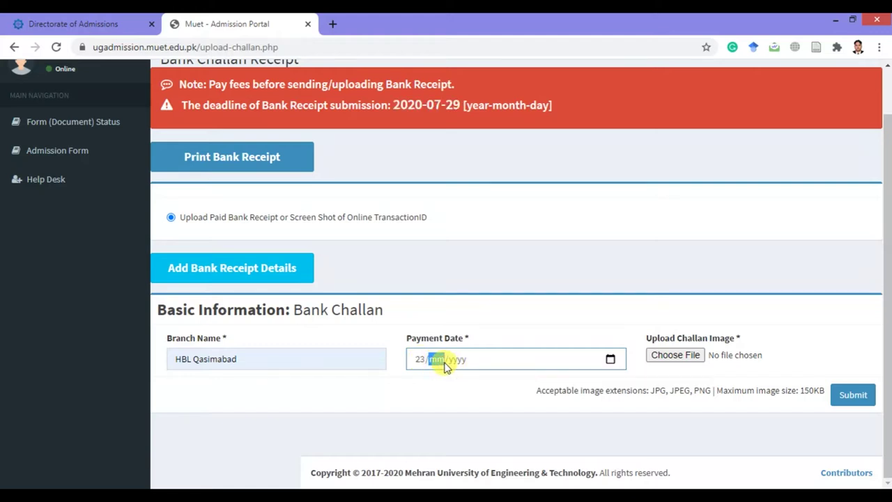
{"action": "type", "text": "07/2020"}
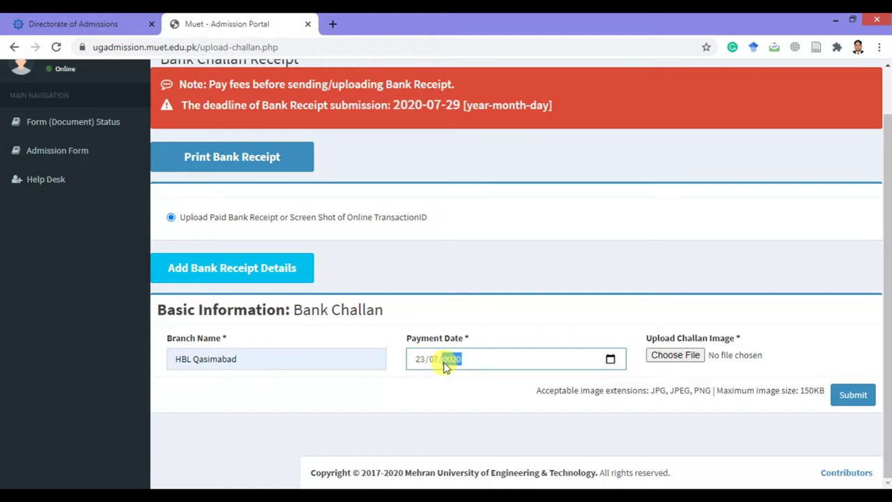
{"action": "left_click", "coordinate": [687, 356]}
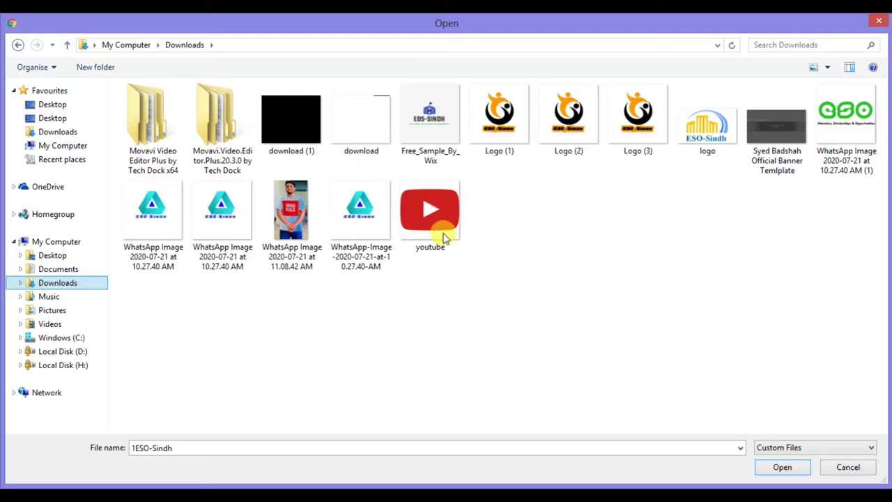
{"action": "double_click", "coordinate": [368, 137]}
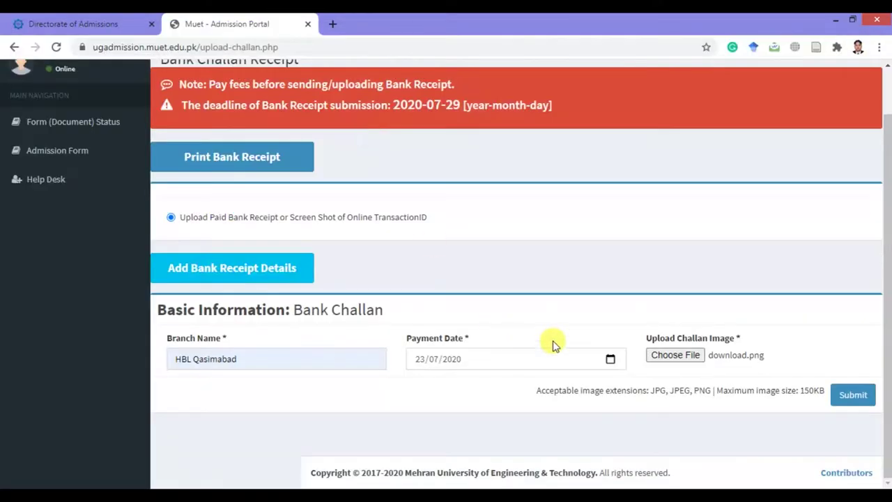
{"action": "left_click", "coordinate": [853, 394]}
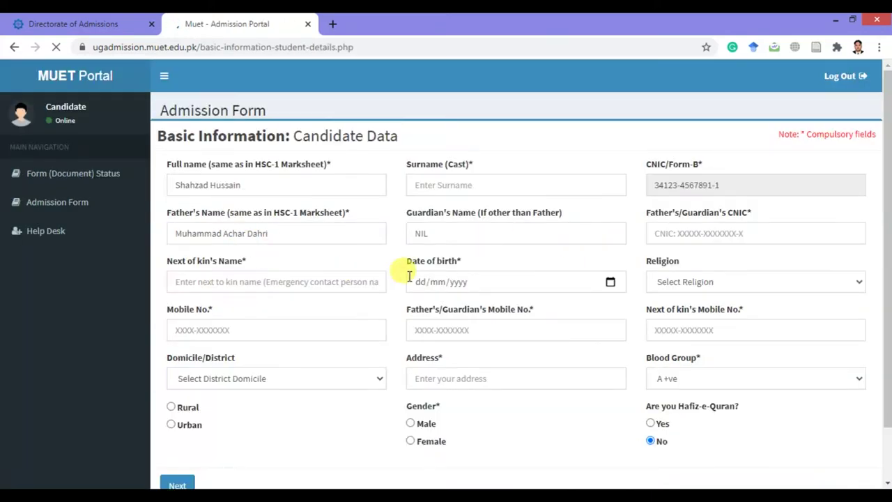
Enter the candidate's surname, correcting a typo.
{"action": "left_click", "coordinate": [494, 182]}
{"action": "key", "text": "Caps_Lock"}
{"action": "type", "text": "d"}
{"action": "key", "text": "Caps_Lock"}
{"action": "type", "text": "AH"}
{"action": "key", "text": "BackSpace"}
{"action": "key", "text": "BackSpace"}
{"action": "key", "text": "BackSpace"}
{"action": "type", "text": "D"}
{"action": "key", "text": "Caps_Lock"}
{"action": "type", "text": "ahri"}
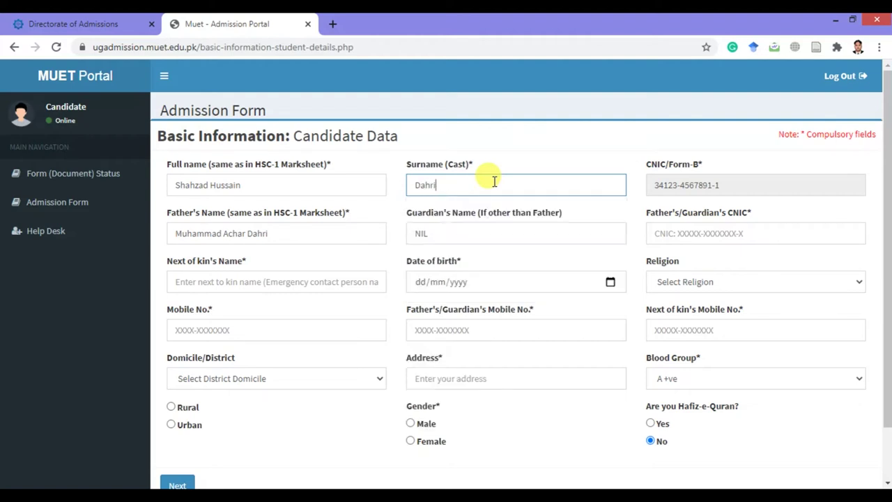
Fill in the father's CNIC and the next of kin's name.
{"action": "left_click", "coordinate": [704, 237]}
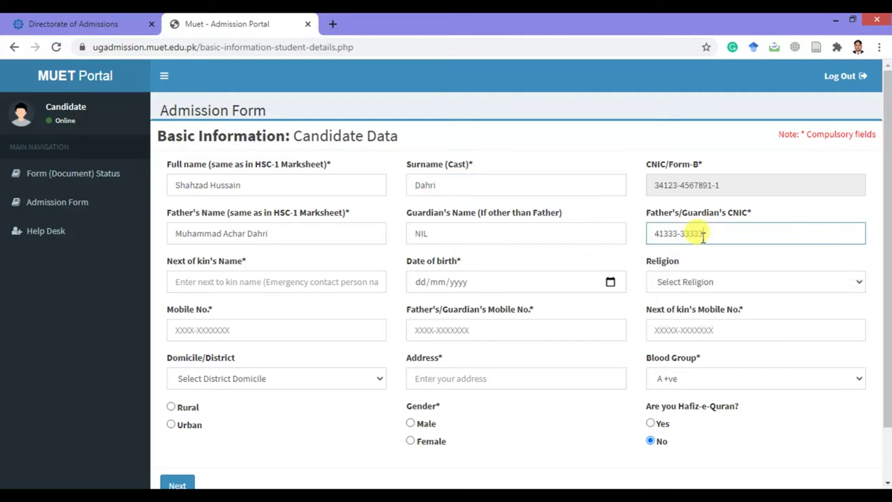
{"action": "left_click", "coordinate": [271, 282]}
{"action": "key", "text": "Caps_Lock"}
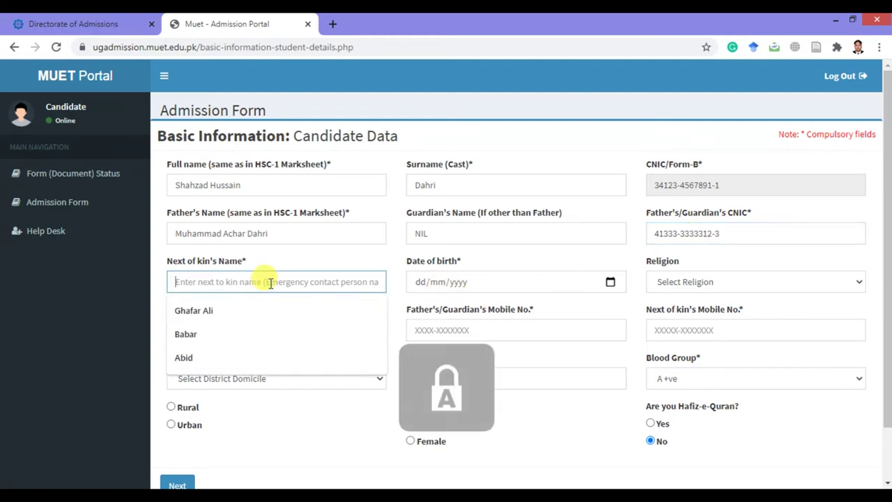
{"action": "type", "text": "Z"}
{"action": "key", "text": "Caps_Lock"}
{"action": "type", "text": "ahid"}
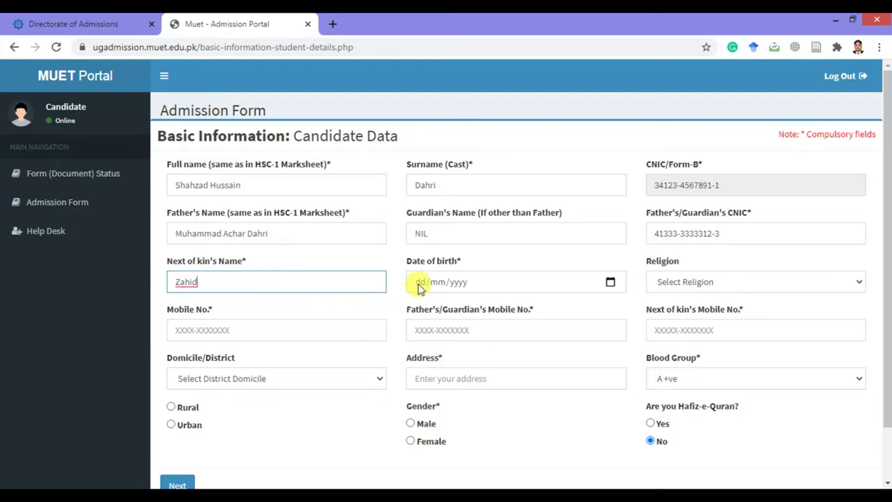
{"action": "left_click", "coordinate": [420, 286]}
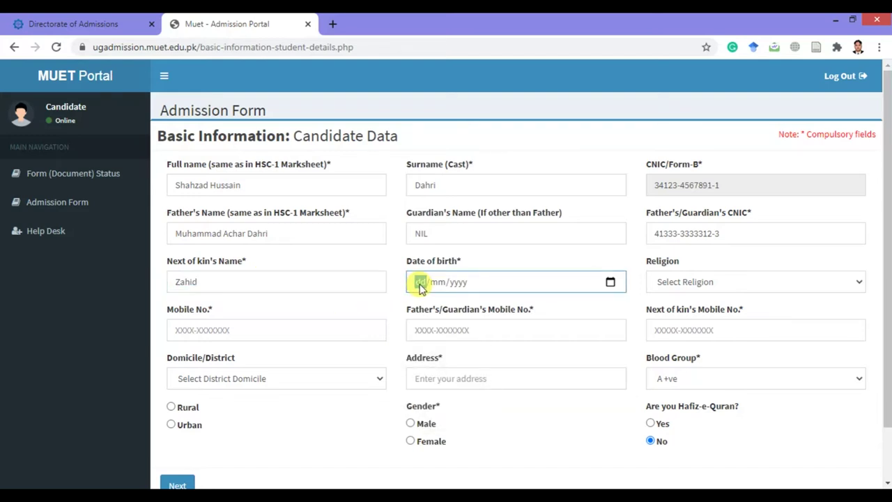
{"action": "type", "text": "12/"}
{"action": "type", "text": "03/000"}
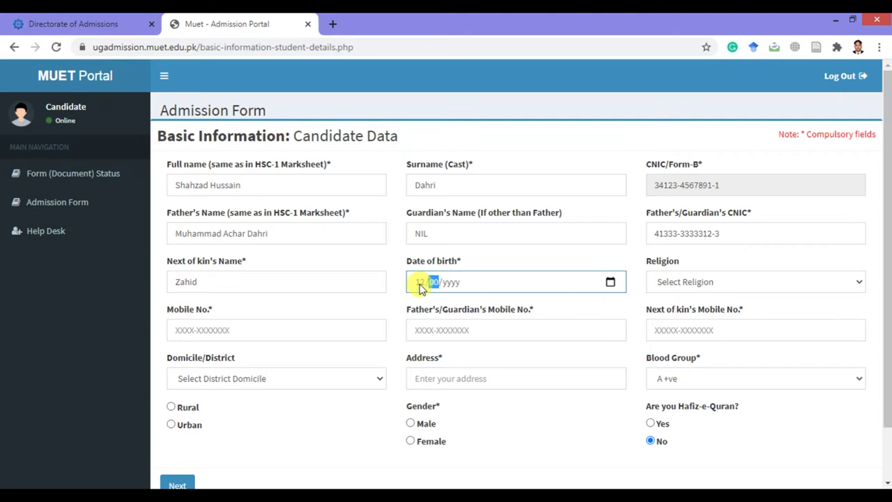
{"action": "type", "text": "2"}
{"action": "key", "text": "Left"}
{"action": "key", "text": "Right"}
{"action": "type", "text": "11"}
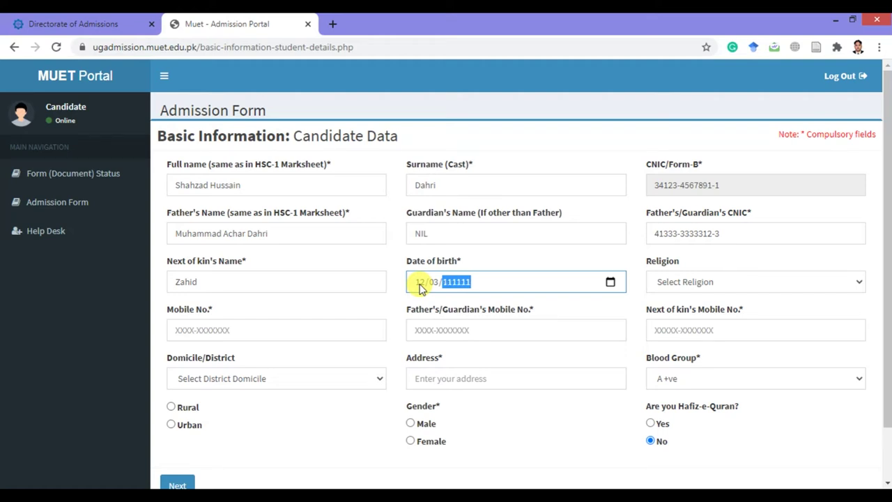
{"action": "key", "text": "BackSpace"}
{"action": "type", "text": "1996"}
Set religion to Islam and enter the candidate's mobile number.
{"action": "left_click", "coordinate": [701, 283]}
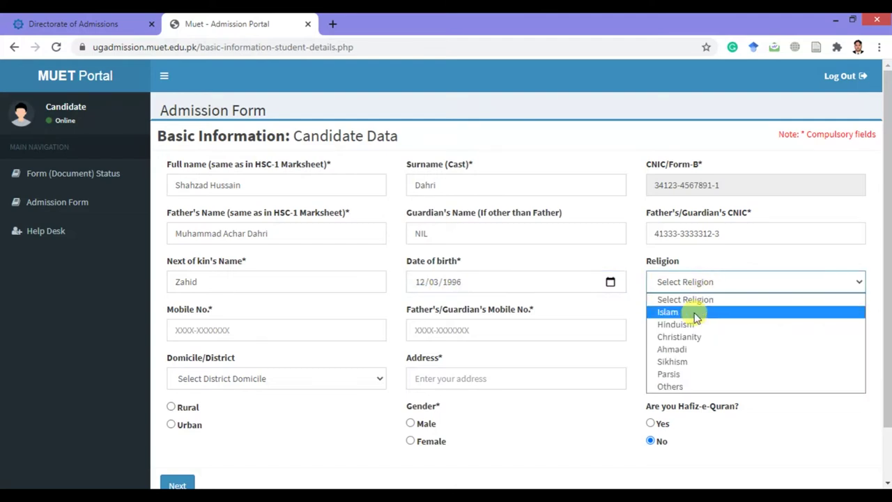
{"action": "left_click", "coordinate": [697, 312]}
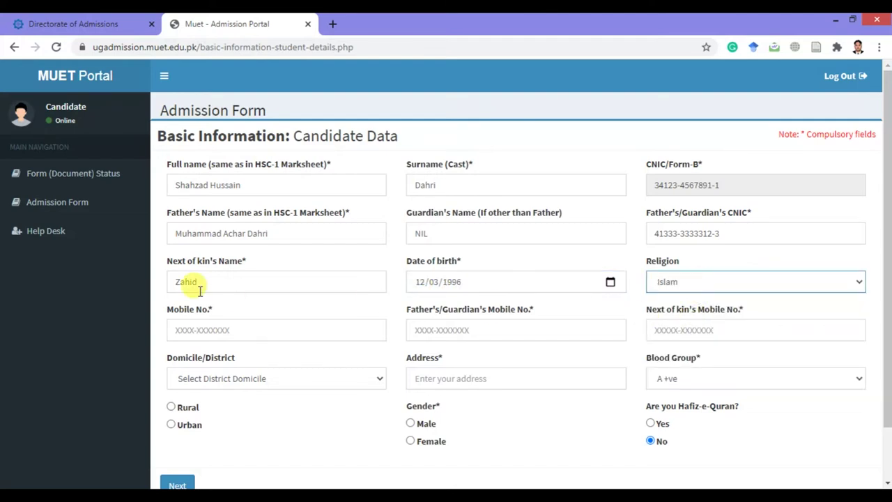
{"action": "left_click", "coordinate": [236, 336]}
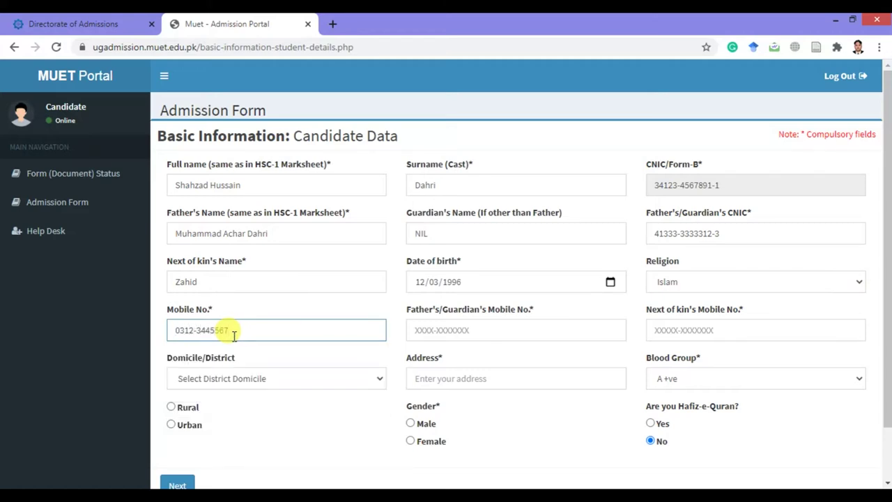
Enter the father's and the next of kin's mobile numbers.
{"action": "left_click", "coordinate": [468, 334]}
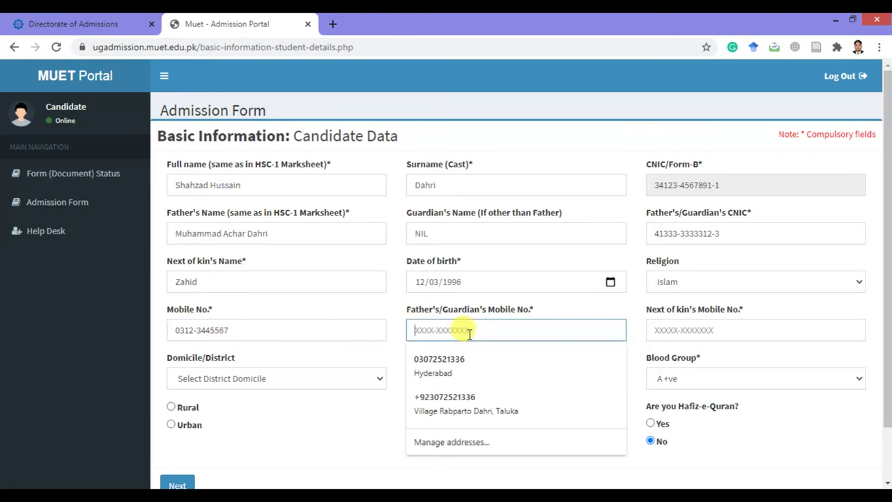
{"action": "key", "text": "Caps_Lock"}
{"action": "type", "text": "03"}
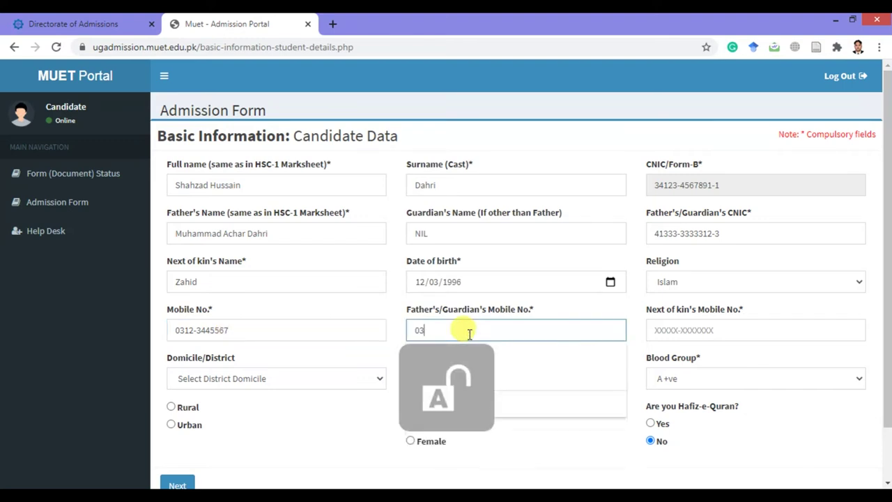
{"action": "type", "text": "45-5555555"}
{"action": "left_click", "coordinate": [755, 332]}
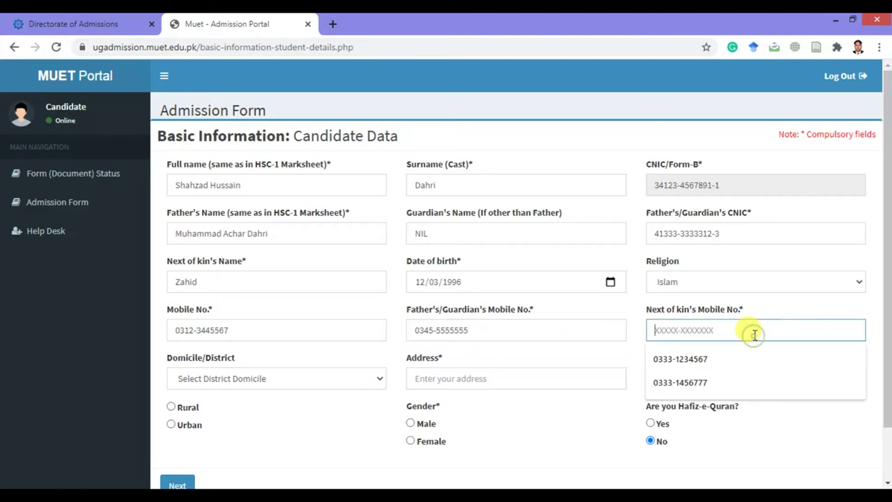
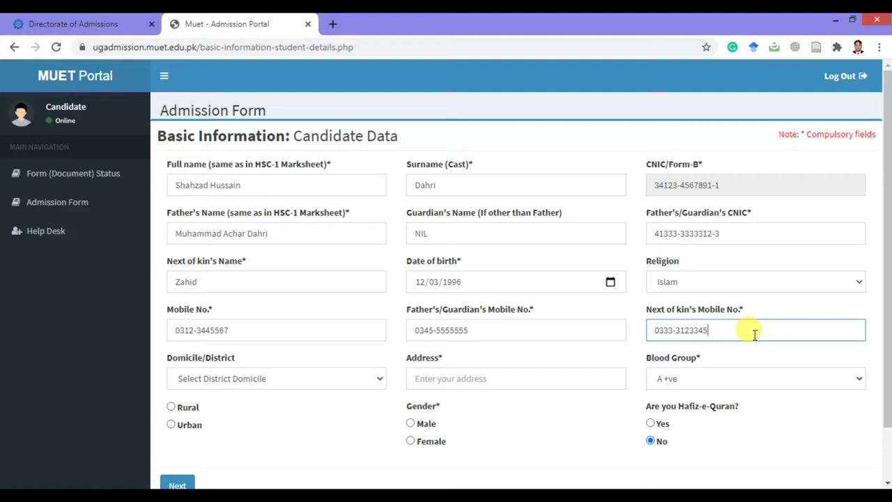
{"action": "left_click", "coordinate": [258, 380]}
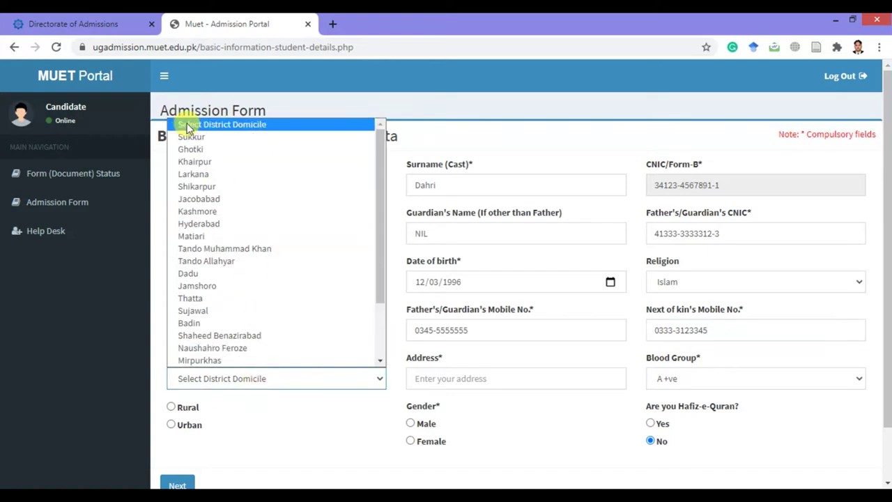
{"action": "scroll", "coordinate": [311, 323], "scroll_direction": "down", "scroll_amount": 1}
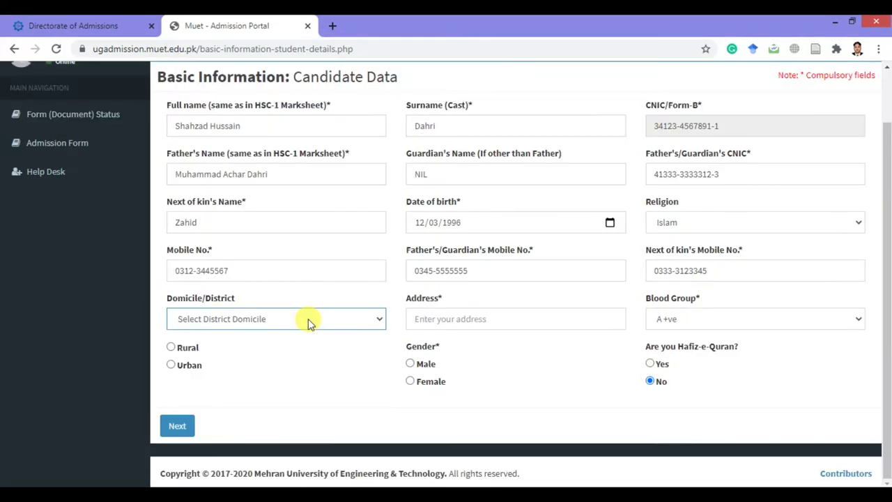
{"action": "left_click", "coordinate": [310, 320]}
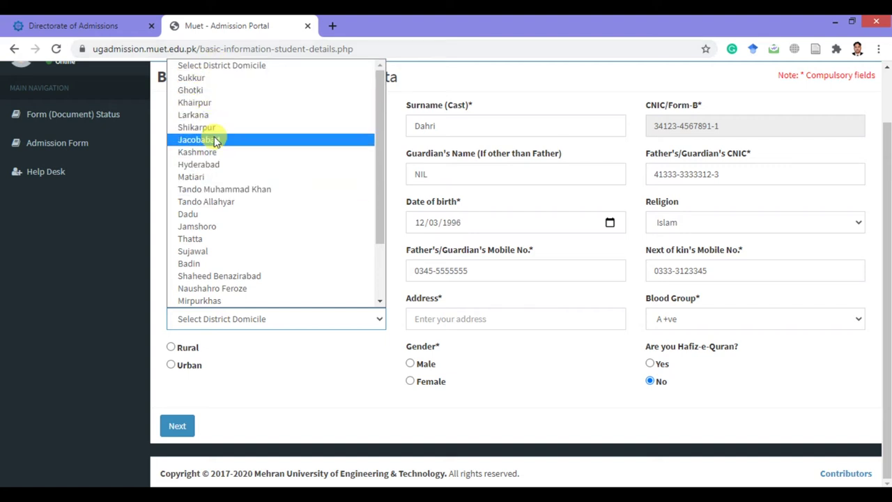
Choose Hyderabad as domicile district and type the candidate's home address.
{"action": "left_click", "coordinate": [220, 168]}
{"action": "left_click", "coordinate": [484, 318]}
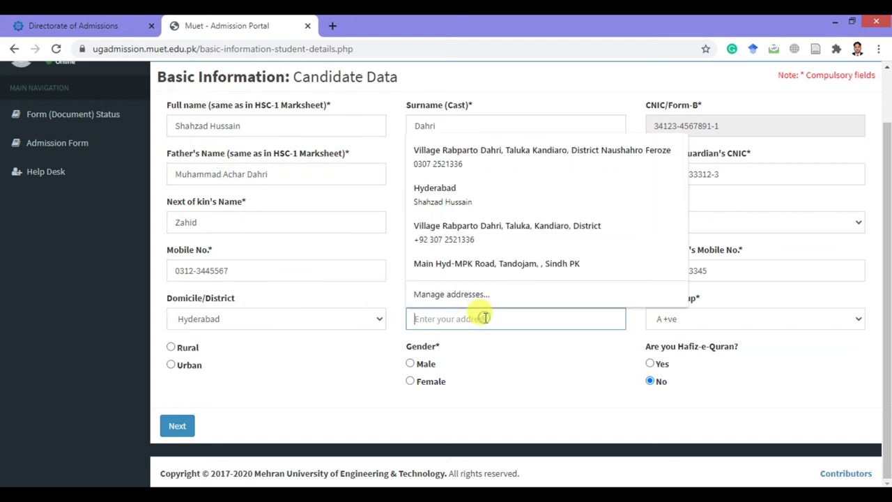
{"action": "key", "text": "Caps_Lock"}
{"action": "type", "text": "S"}
{"action": "key", "text": "Caps_Lock"}
{"action": "type", "text": "tree"}
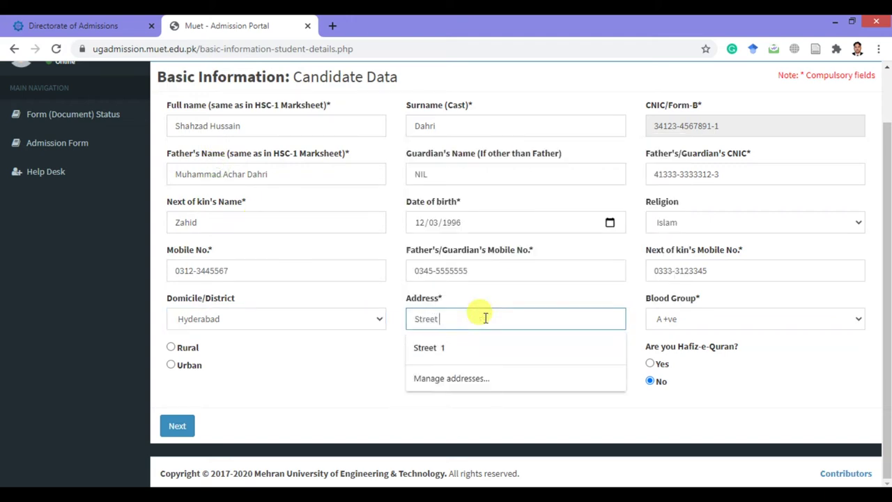
{"action": "type", "text": "t"}
{"action": "key", "text": "BackSpace"}
{"action": "key", "text": "BackSpace"}
{"action": "key", "text": "BackSpace"}
{"action": "key", "text": "BackSpace"}
{"action": "key", "text": "BackSpace"}
{"action": "key", "text": "BackSpace"}
{"action": "key", "text": "Caps_Lock"}
{"action": "key", "text": "Caps_Lock"}
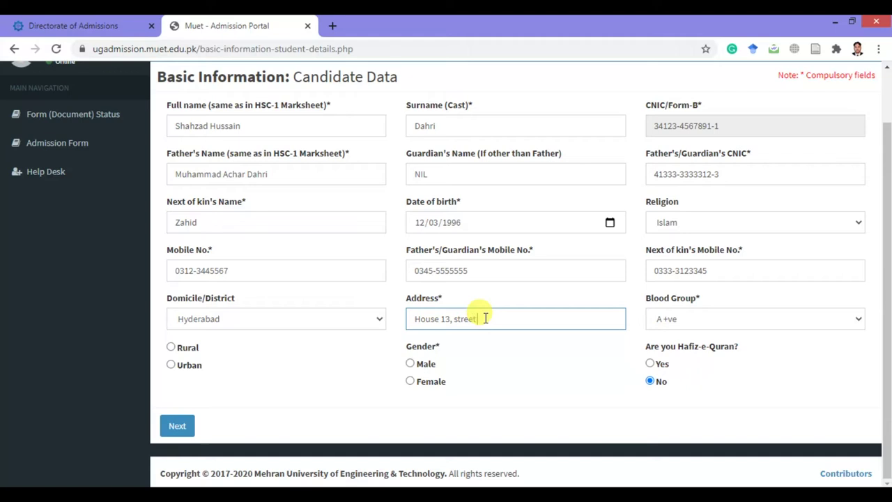
{"action": "key", "text": "Caps_Lock"}
{"action": "key", "text": "Caps_Lock"}
{"action": "left_click", "coordinate": [481, 318]}
{"action": "type", "text": ","}
{"action": "key", "text": "End"}
{"action": "key", "text": "ctrl+a"}
{"action": "key", "text": "End"}
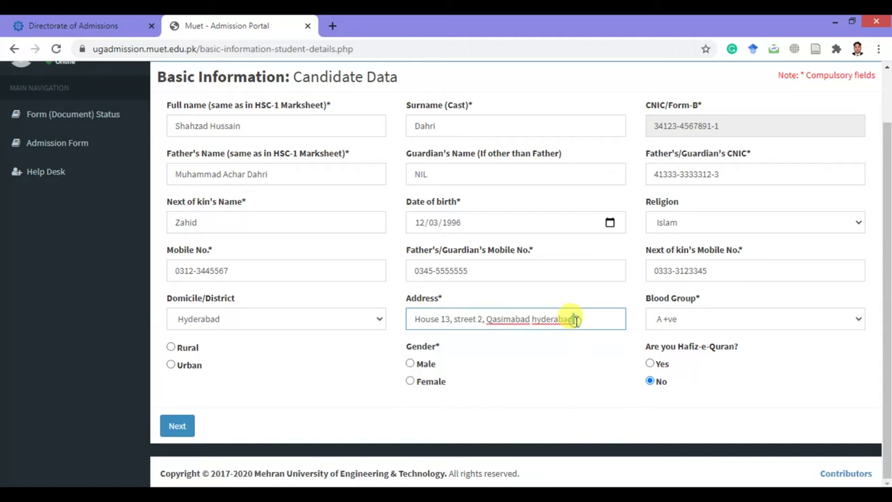
Keep blood group A +ve and mark the candidate as Rural and Male.
{"action": "left_click", "coordinate": [725, 319]}
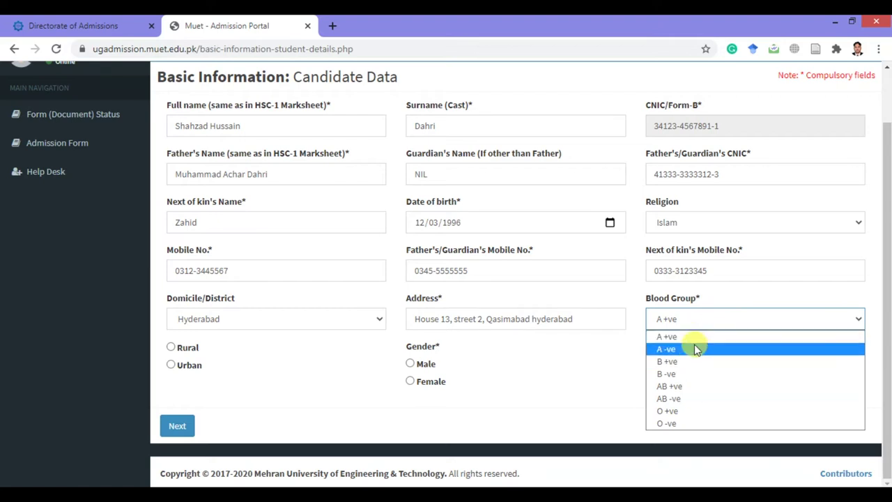
{"action": "left_click", "coordinate": [688, 341]}
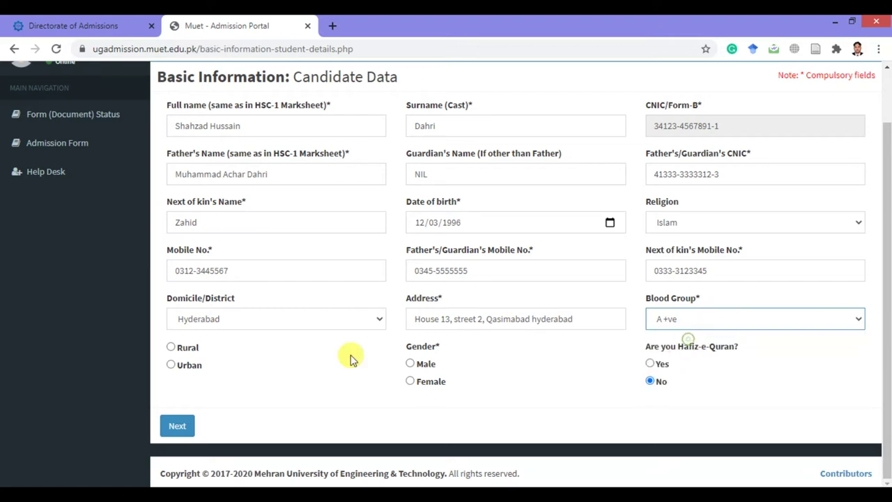
{"action": "left_click", "coordinate": [170, 347]}
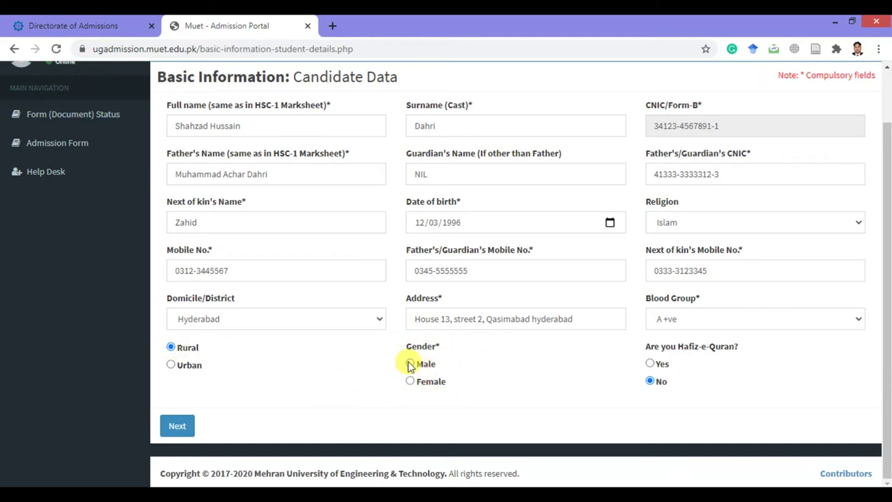
{"action": "left_click", "coordinate": [412, 364]}
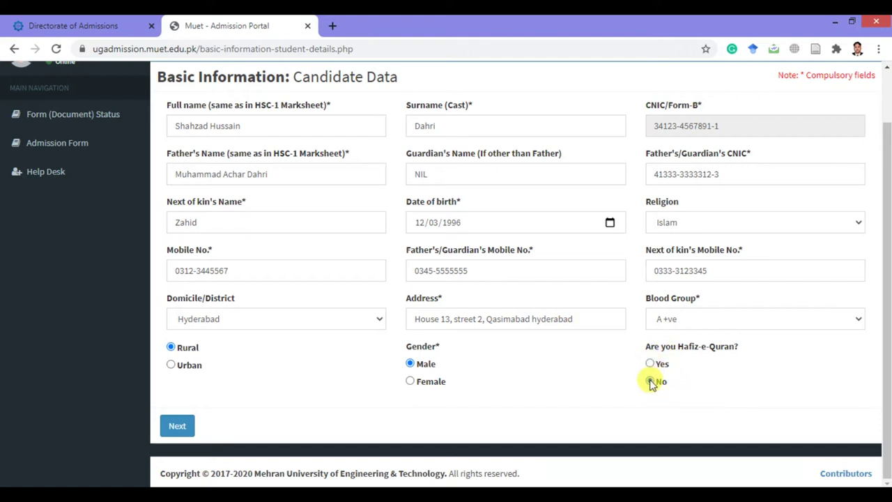
Continue to Education Details, choose the BISE Hyderabad matric board and enter score 689.
{"action": "left_click", "coordinate": [184, 427]}
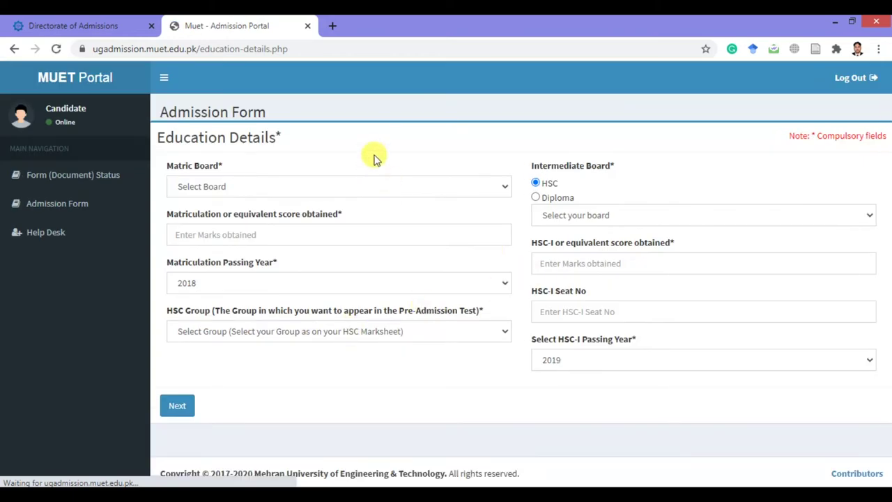
{"action": "left_click", "coordinate": [330, 188]}
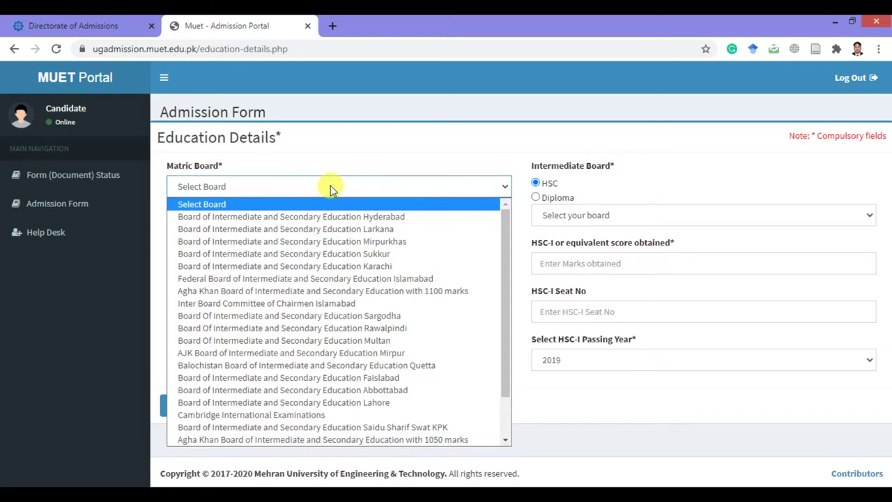
{"action": "left_click", "coordinate": [350, 216]}
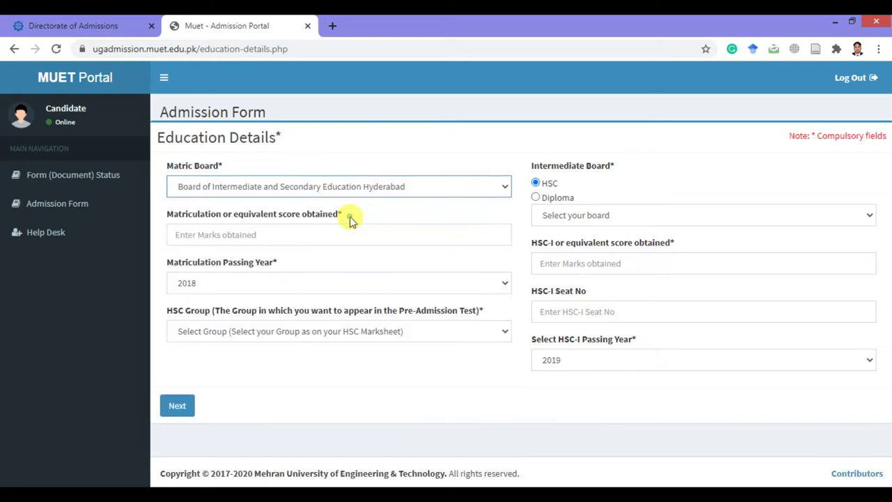
{"action": "left_click", "coordinate": [324, 231]}
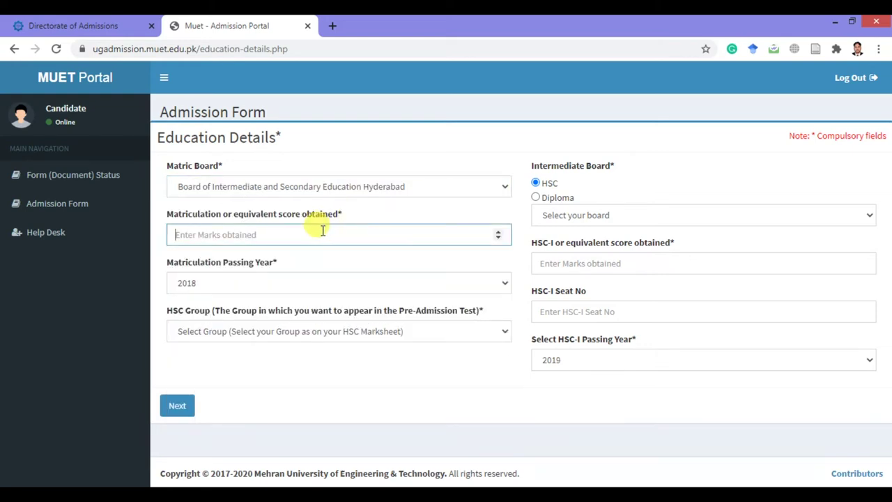
{"action": "left_click", "coordinate": [325, 188]}
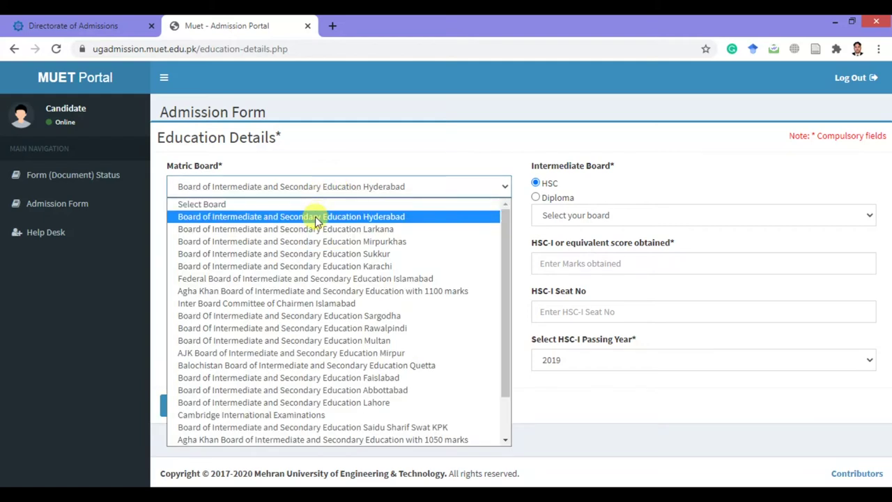
{"action": "left_click", "coordinate": [317, 221]}
{"action": "left_click", "coordinate": [263, 234]}
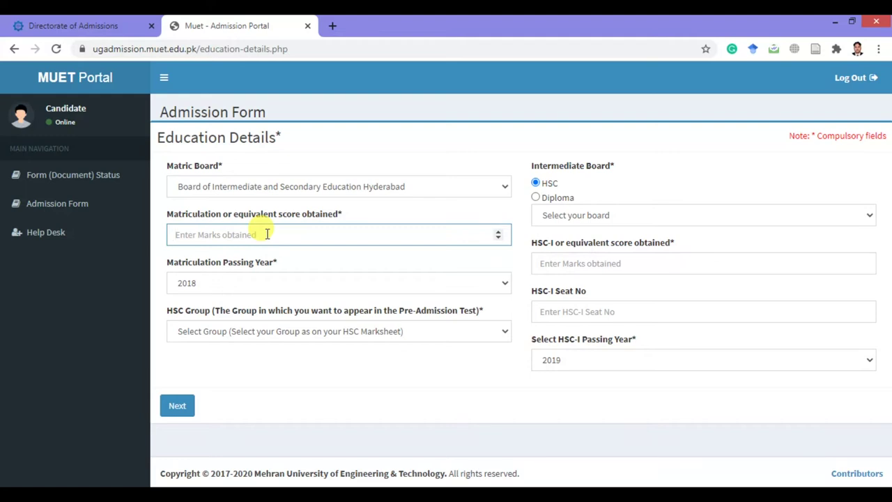
{"action": "type", "text": "689"}
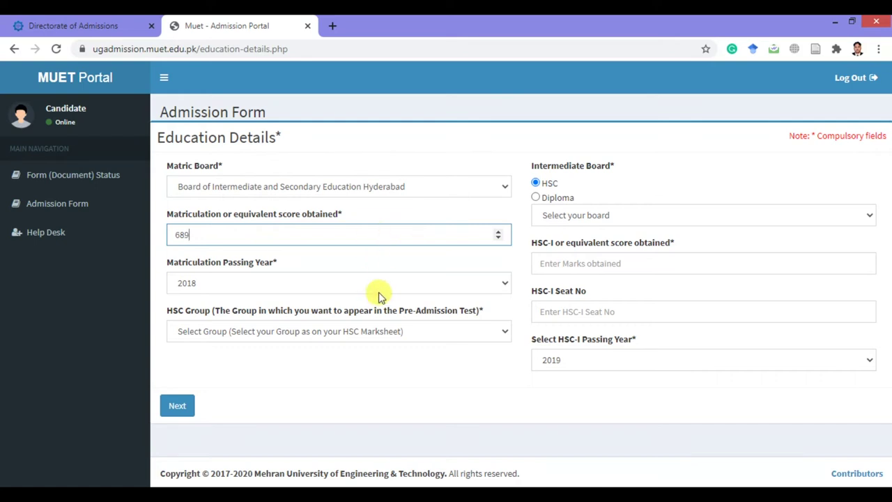
Set the matric passing year to 2016 and the HSC group to Pre-Engineering.
{"action": "left_click", "coordinate": [352, 278]}
{"action": "left_click", "coordinate": [350, 280]}
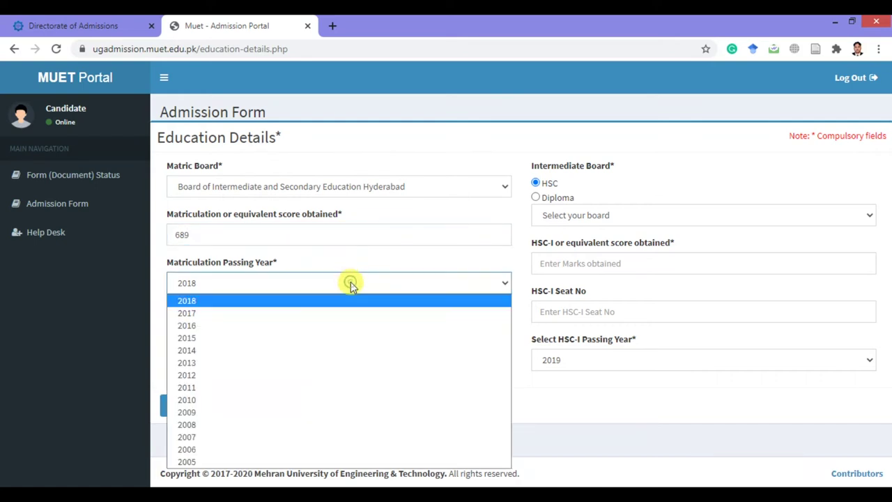
{"action": "left_click", "coordinate": [223, 328]}
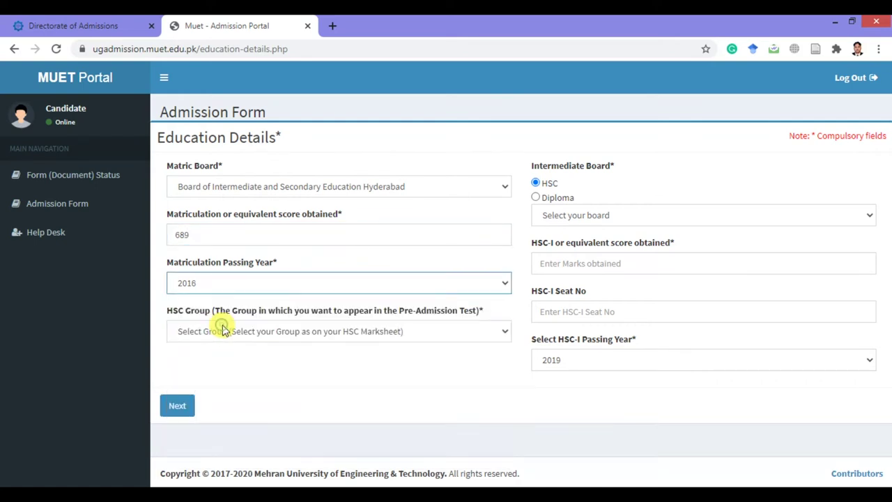
{"action": "left_click", "coordinate": [403, 331]}
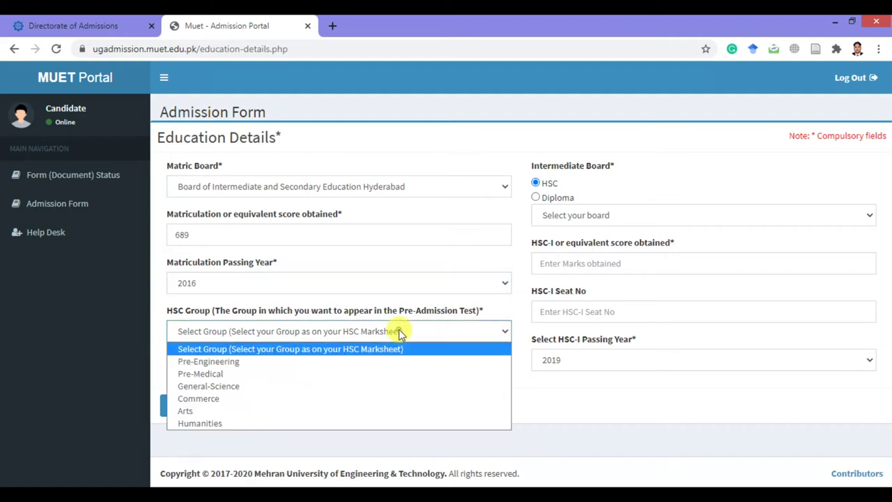
{"action": "left_click", "coordinate": [259, 362]}
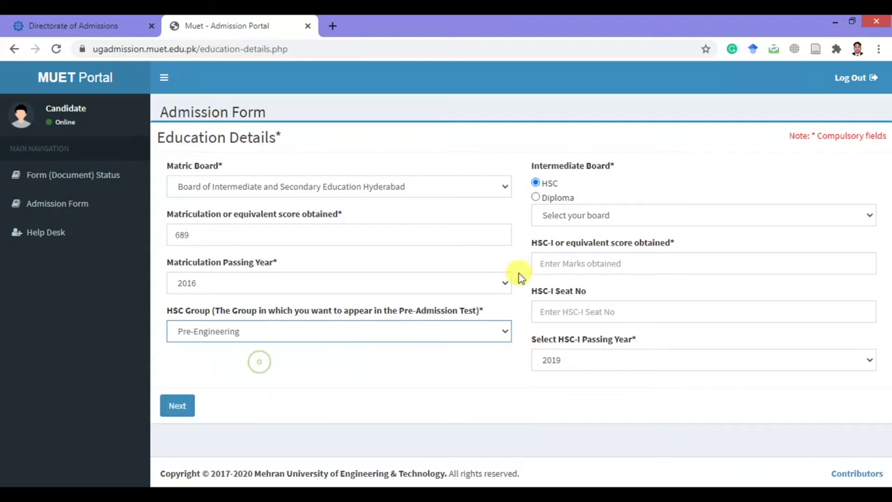
Choose the Hyderabad intermediate board and enter HSC-I score 480.
{"action": "left_click", "coordinate": [577, 217]}
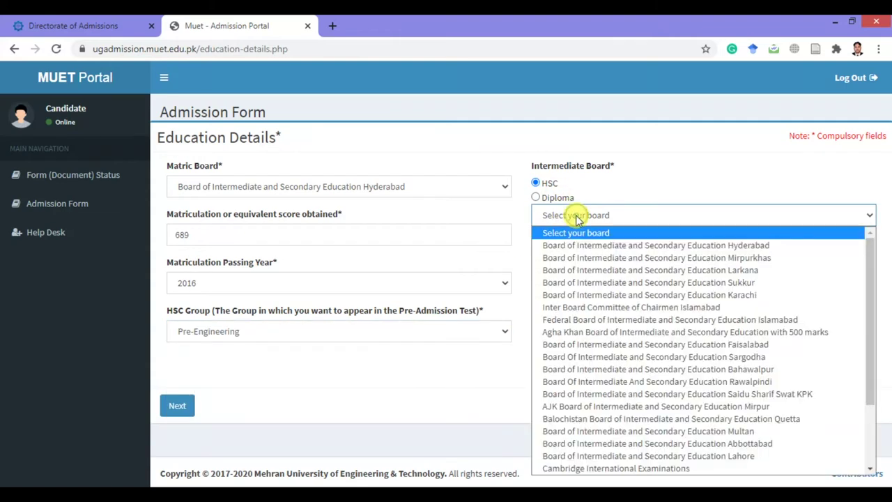
{"action": "left_click", "coordinate": [607, 246]}
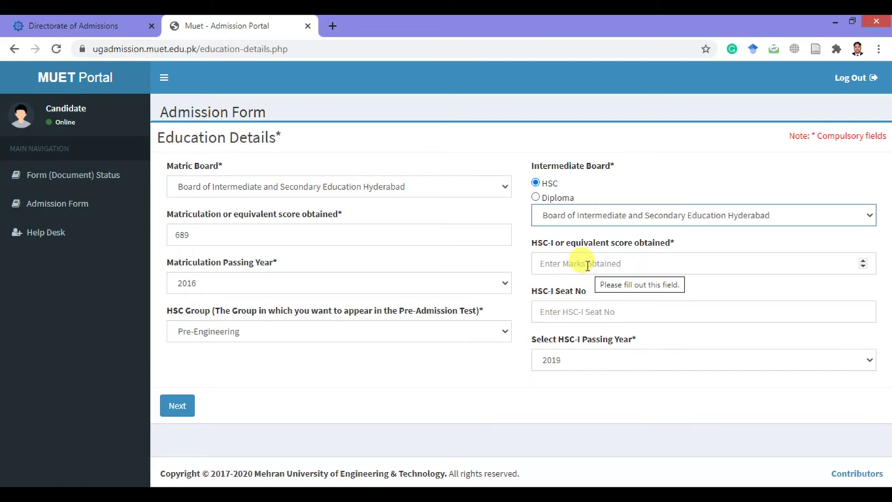
{"action": "left_click", "coordinate": [587, 265]}
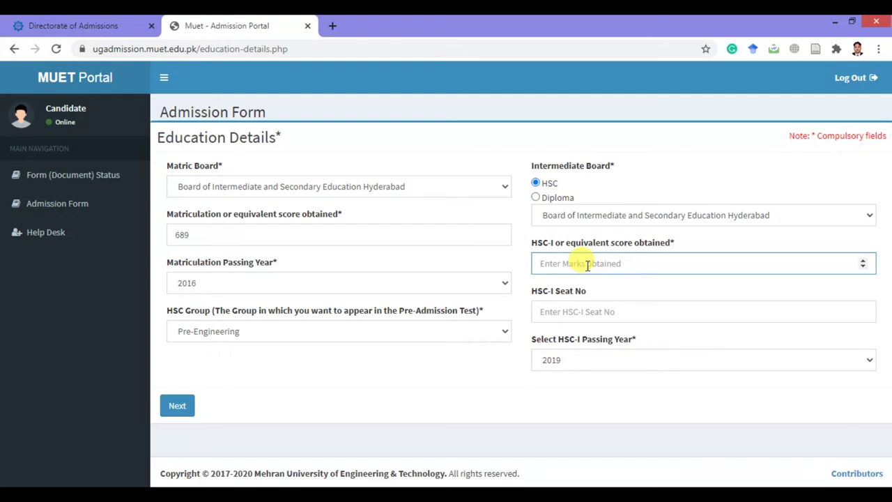
{"action": "type", "text": "480"}
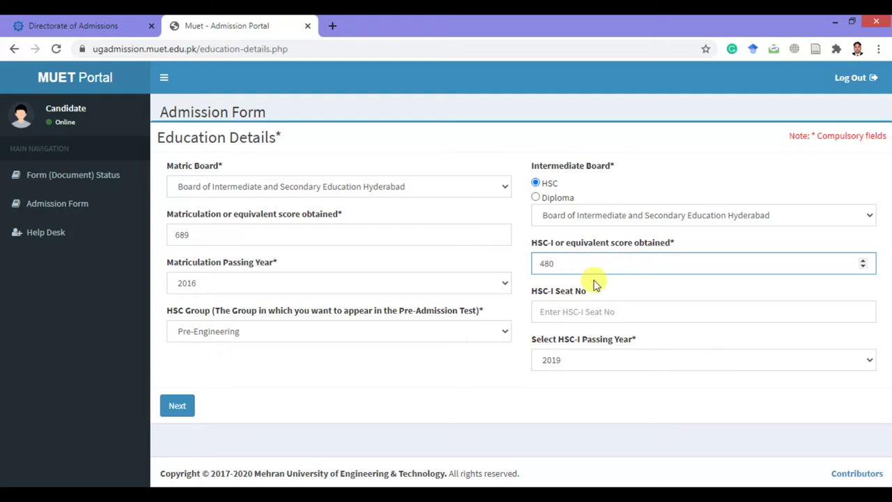
Enter the HSC-I seat number, set HSC-I passing year to 2018, and submit.
{"action": "left_click", "coordinate": [595, 313]}
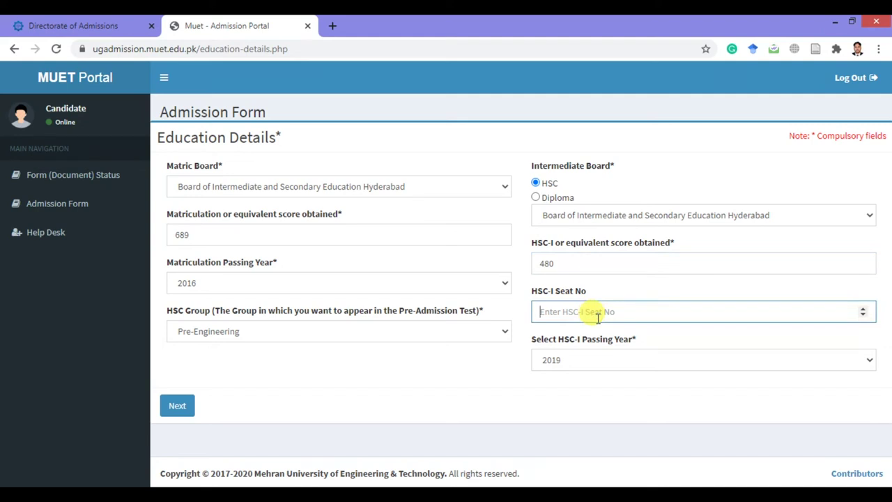
{"action": "type", "text": "123455"}
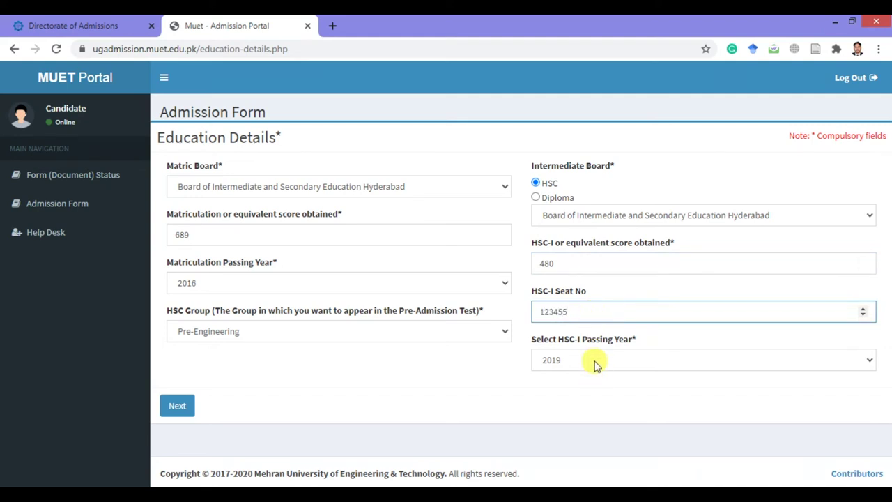
{"action": "left_click", "coordinate": [596, 360]}
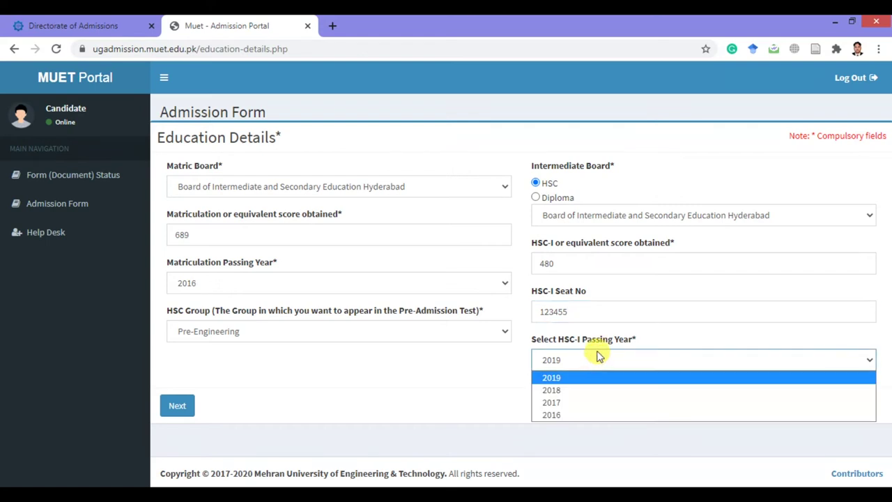
{"action": "left_click", "coordinate": [593, 389]}
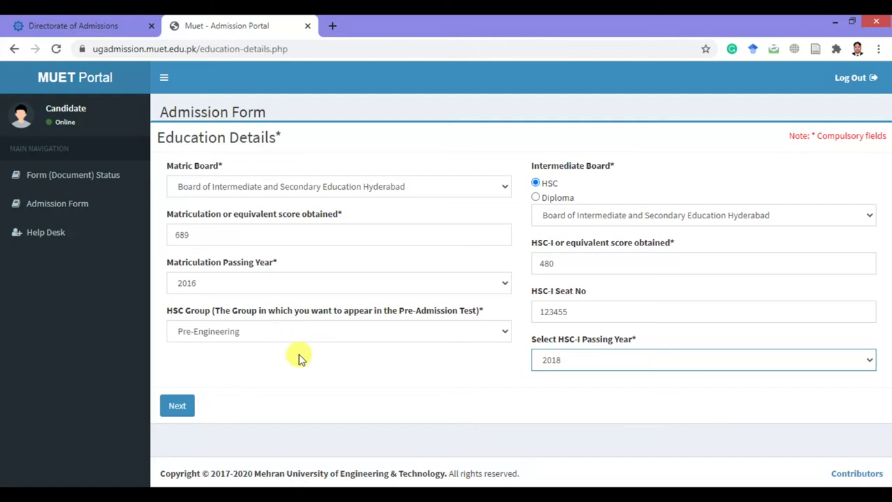
{"action": "left_click", "coordinate": [184, 410]}
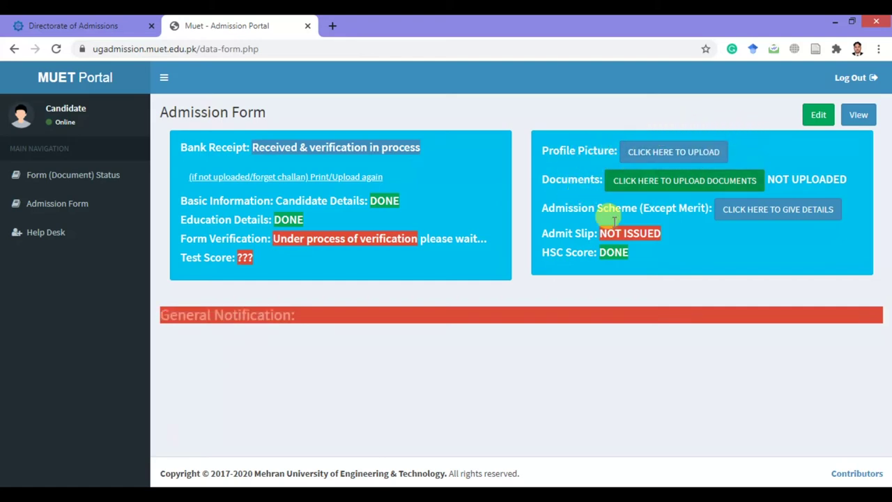
Upload a photo from Downloads as the profile picture.
{"action": "left_click", "coordinate": [669, 156]}
{"action": "scroll", "coordinate": [370, 244], "scroll_direction": "up", "scroll_amount": 2}
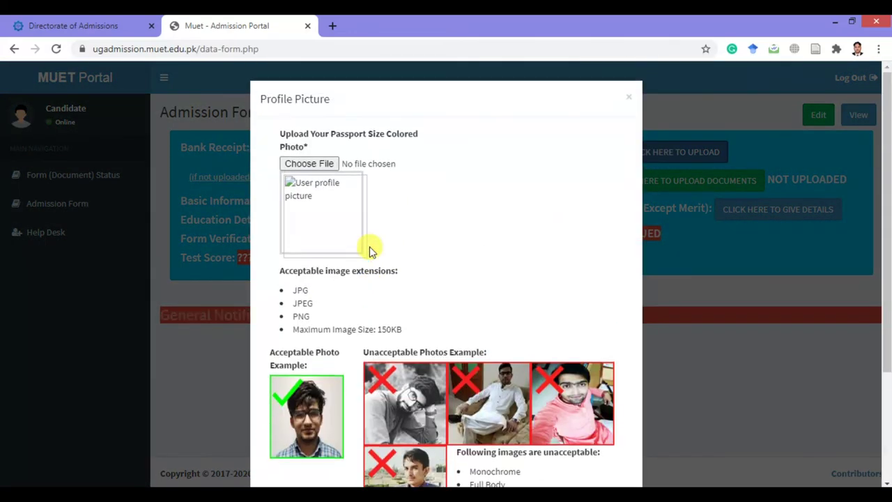
{"action": "scroll", "coordinate": [369, 249], "scroll_direction": "down", "scroll_amount": 2}
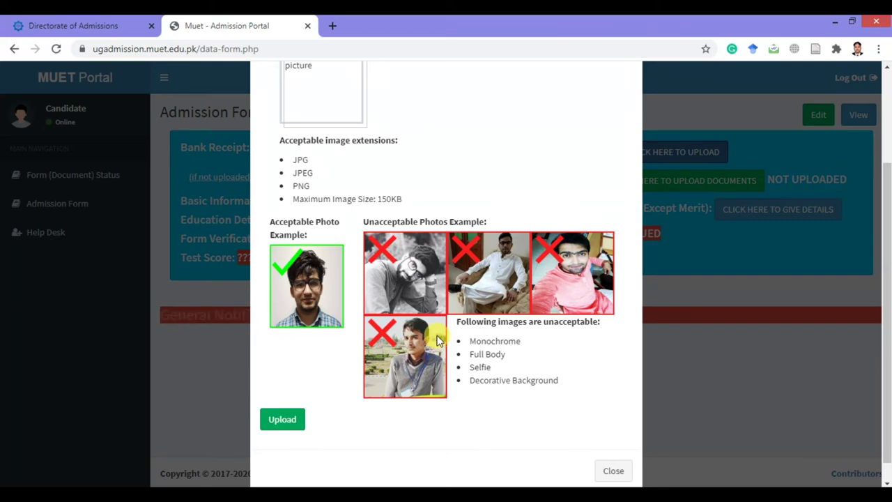
{"action": "scroll", "coordinate": [411, 314], "scroll_direction": "up", "scroll_amount": 2}
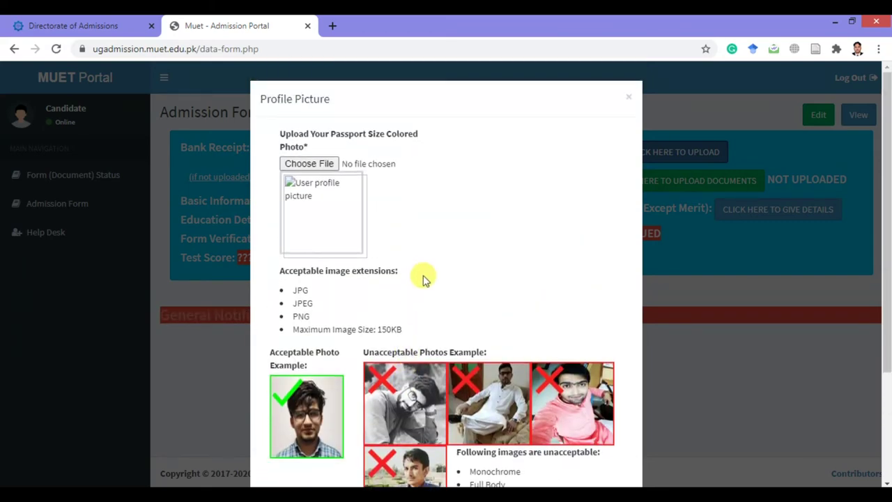
{"action": "left_click", "coordinate": [330, 170]}
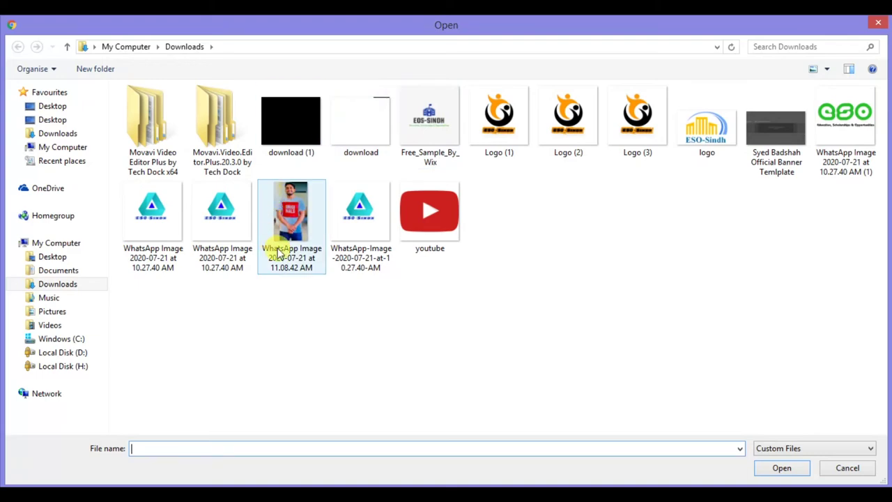
{"action": "double_click", "coordinate": [366, 136]}
{"action": "scroll", "coordinate": [423, 263], "scroll_direction": "down", "scroll_amount": 2}
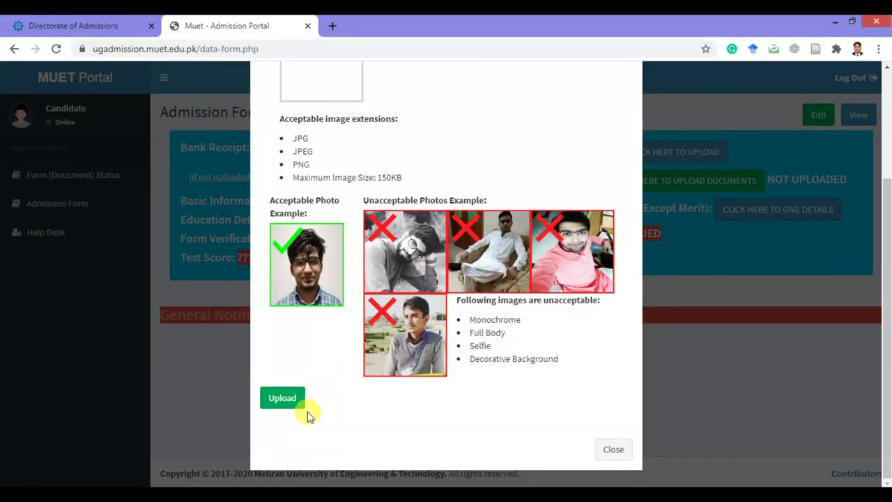
{"action": "left_click", "coordinate": [286, 400]}
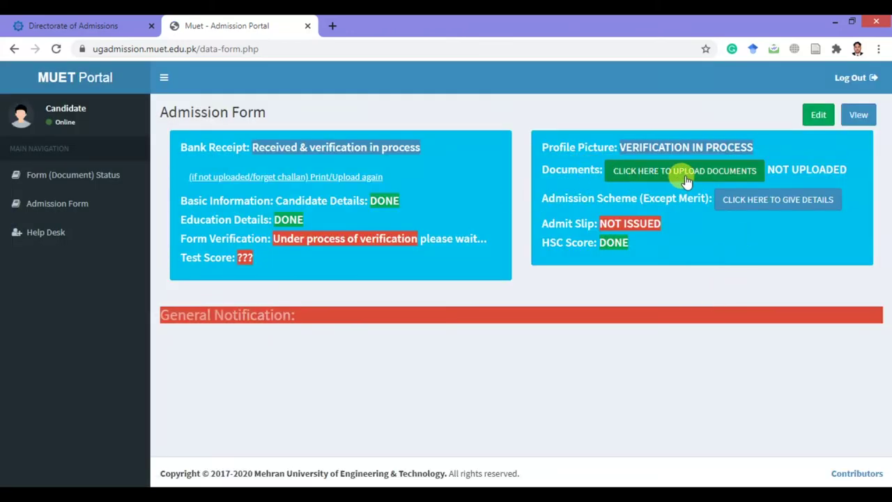
{"action": "left_click", "coordinate": [644, 171]}
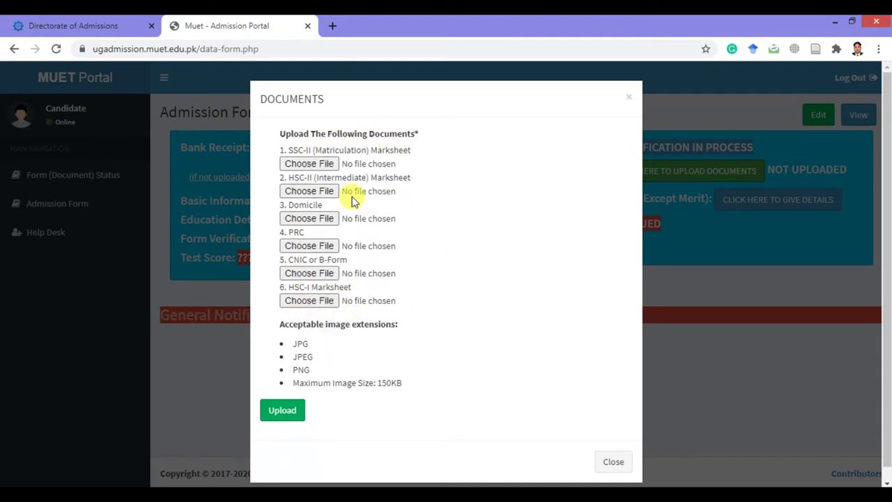
Upload the chosen files in the Documents dialog.
{"action": "left_click", "coordinate": [288, 414]}
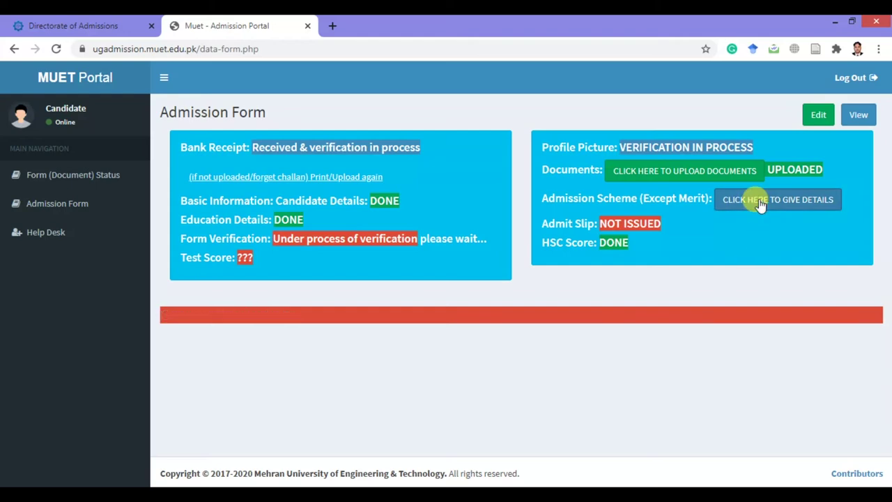
{"action": "left_click", "coordinate": [754, 201]}
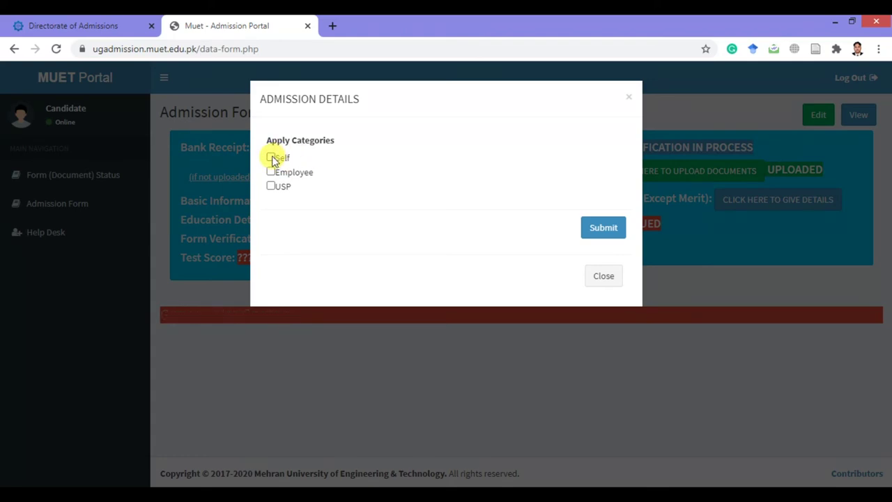
{"action": "left_click", "coordinate": [271, 159]}
{"action": "scroll", "coordinate": [311, 237], "scroll_direction": "down", "scroll_amount": 3}
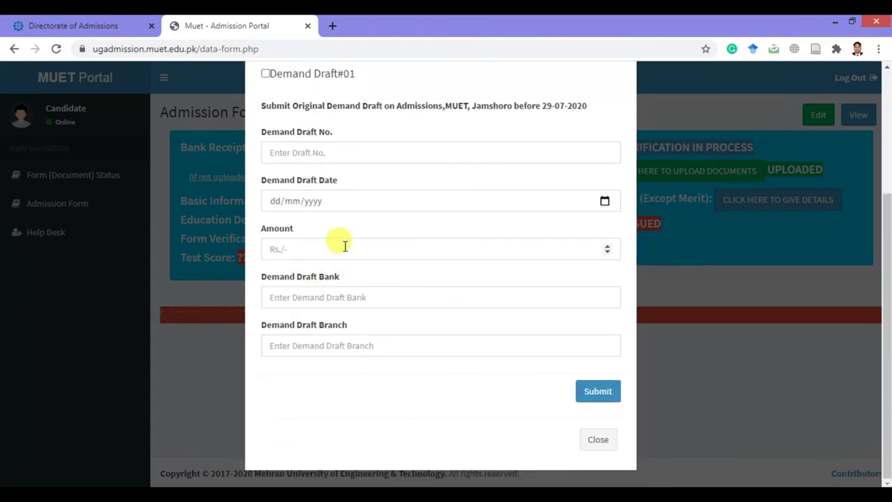
{"action": "scroll", "coordinate": [353, 279], "scroll_direction": "up", "scroll_amount": 3}
{"action": "scroll", "coordinate": [343, 279], "scroll_direction": "down", "scroll_amount": 2}
{"action": "scroll", "coordinate": [346, 311], "scroll_direction": "up", "scroll_amount": 2}
{"action": "left_click", "coordinate": [267, 159]}
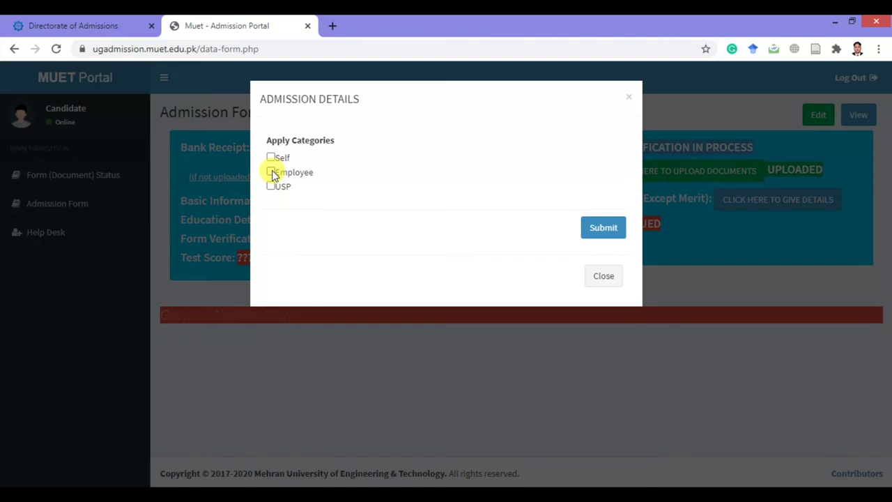
{"action": "left_click", "coordinate": [271, 173]}
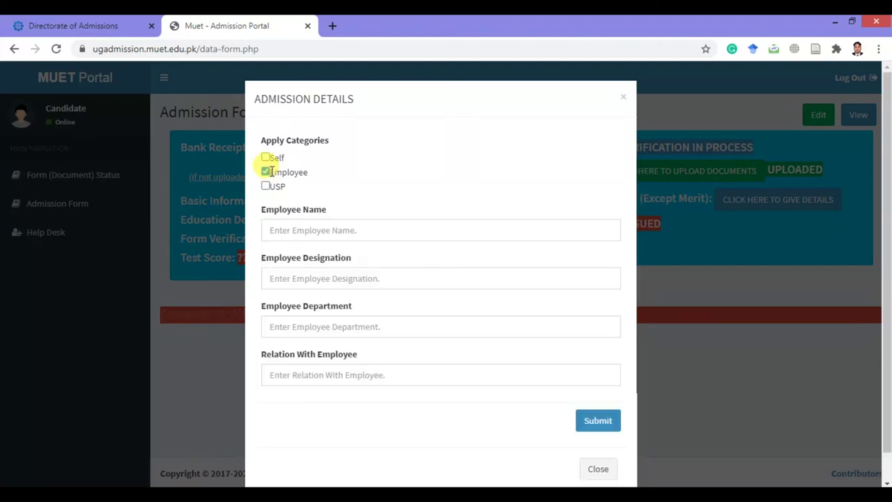
{"action": "scroll", "coordinate": [377, 251], "scroll_direction": "down", "scroll_amount": 1}
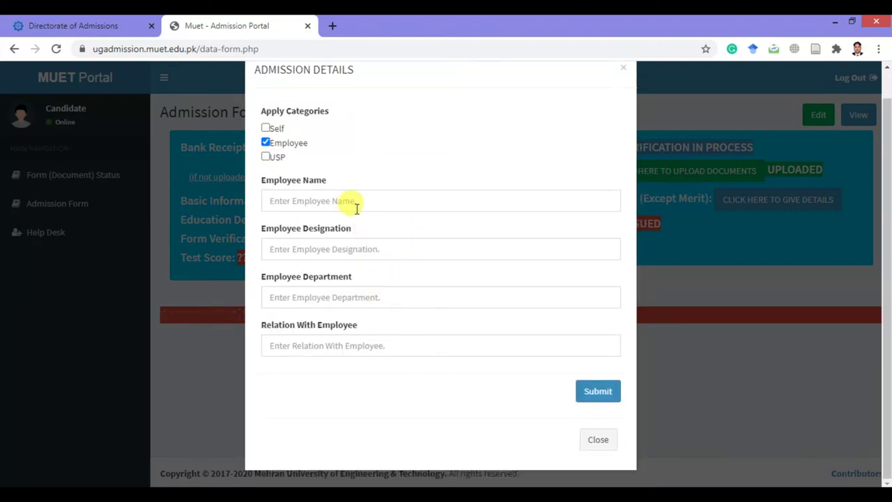
{"action": "scroll", "coordinate": [309, 342], "scroll_direction": "up", "scroll_amount": 1}
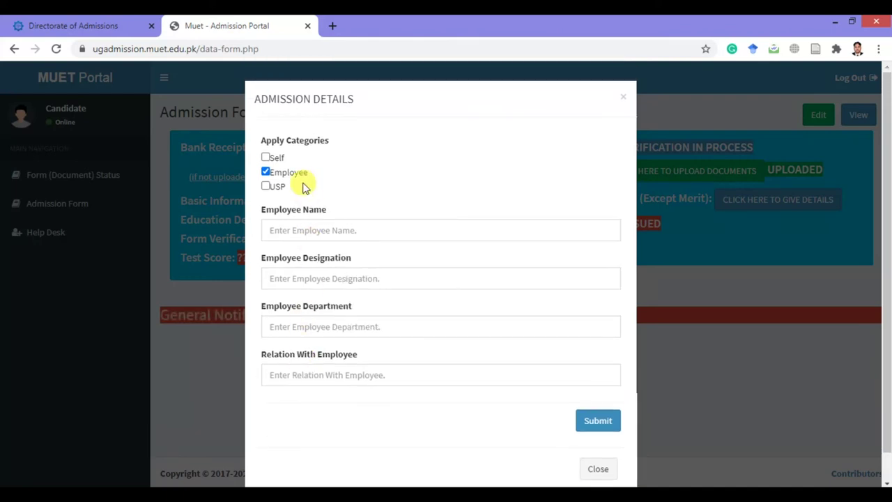
{"action": "left_click", "coordinate": [266, 172]}
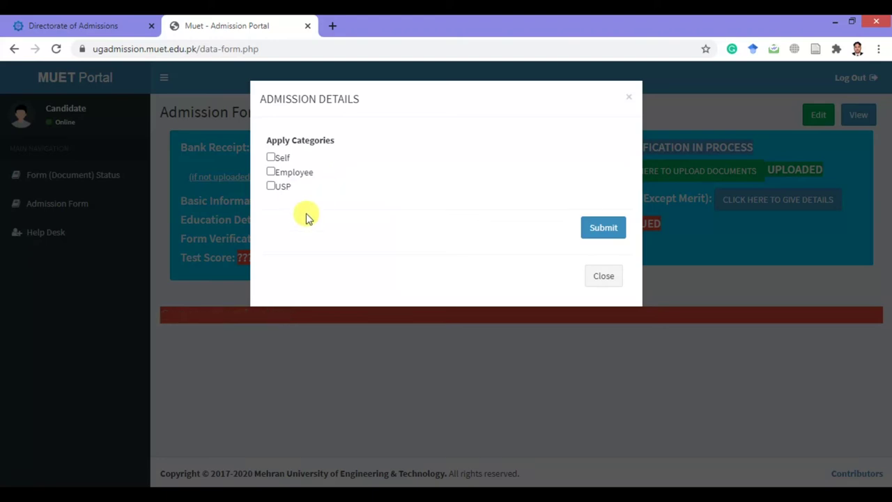
{"action": "left_click", "coordinate": [604, 277]}
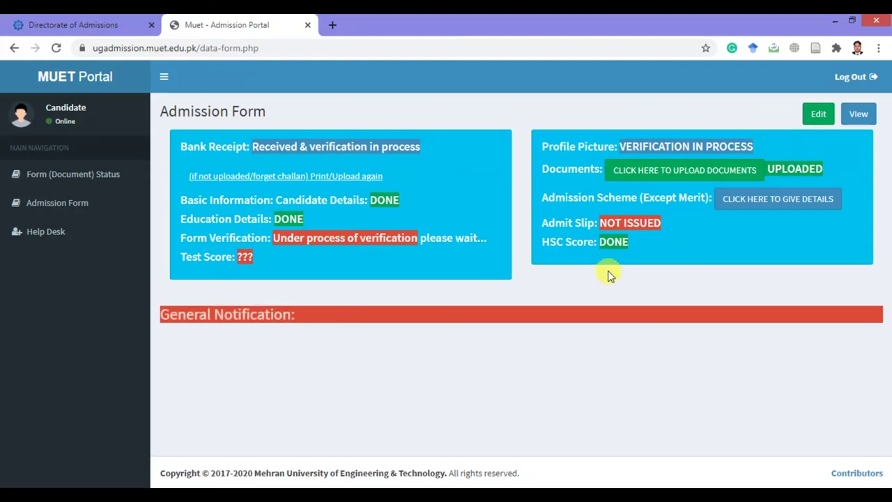
In a new tab, go to youtube.com and search for 'eso sindh'.
{"action": "left_click", "coordinate": [337, 24]}
{"action": "left_click", "coordinate": [342, 49]}
{"action": "type", "text": "you"}
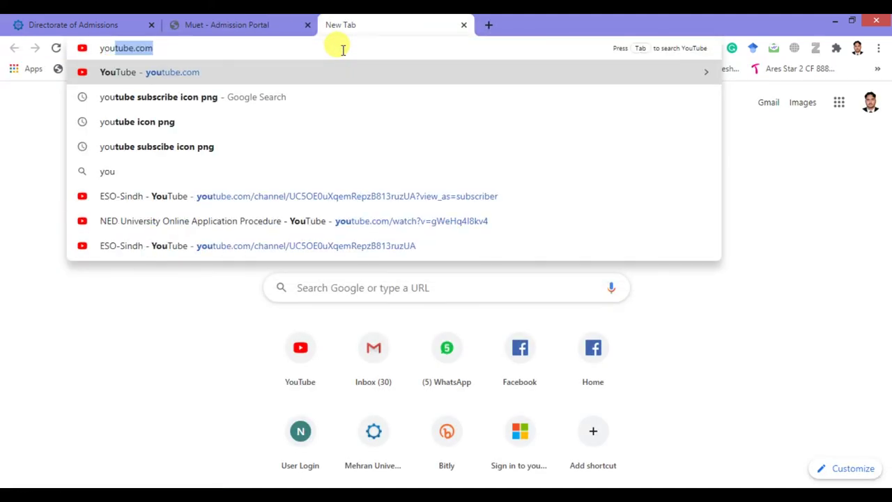
{"action": "key", "text": "Return"}
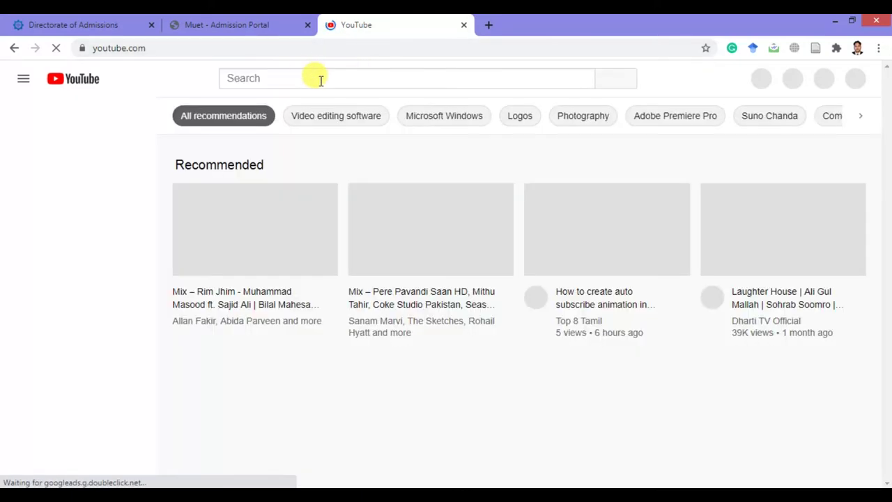
{"action": "left_click", "coordinate": [320, 79]}
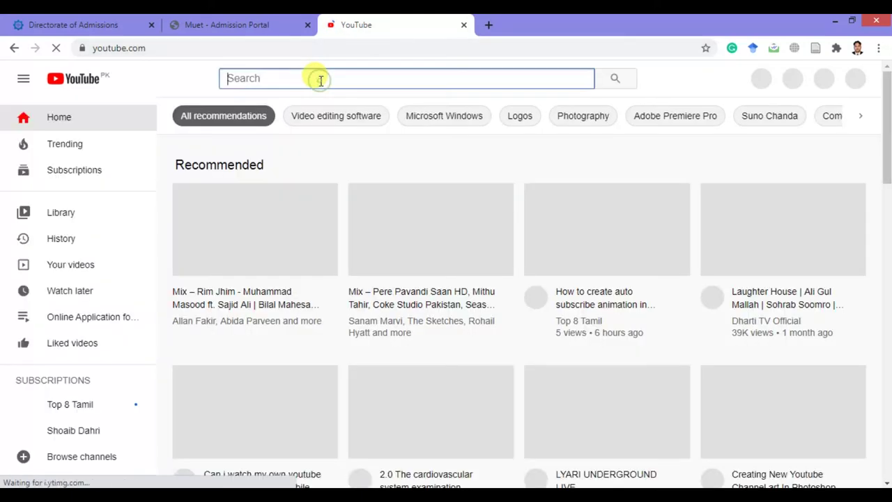
{"action": "type", "text": "eso si"}
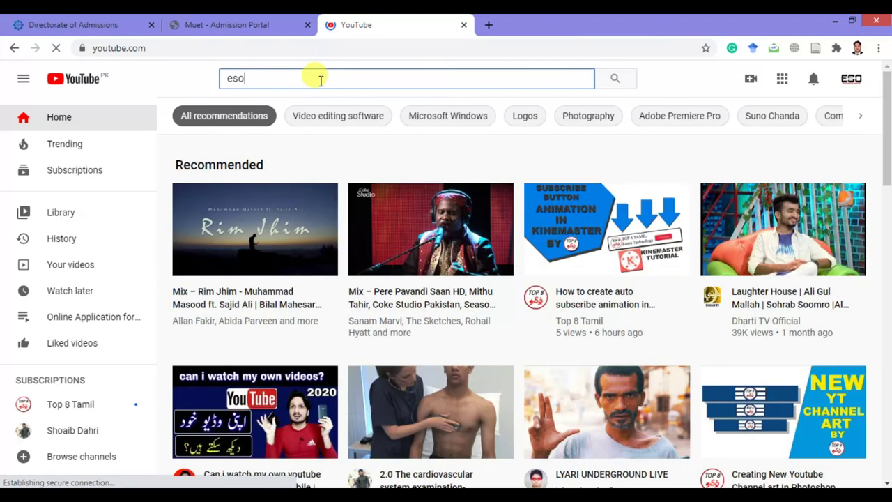
{"action": "type", "text": "ndh"}
{"action": "key", "text": "Return"}
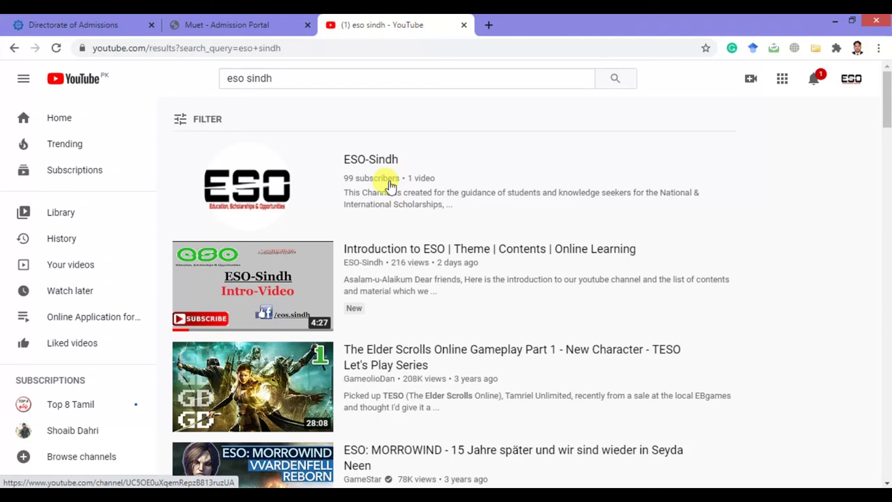
Open another new tab and enter the address facebook.com/eso.s.
{"action": "left_click", "coordinate": [489, 24]}
{"action": "type", "text": "facebook"}
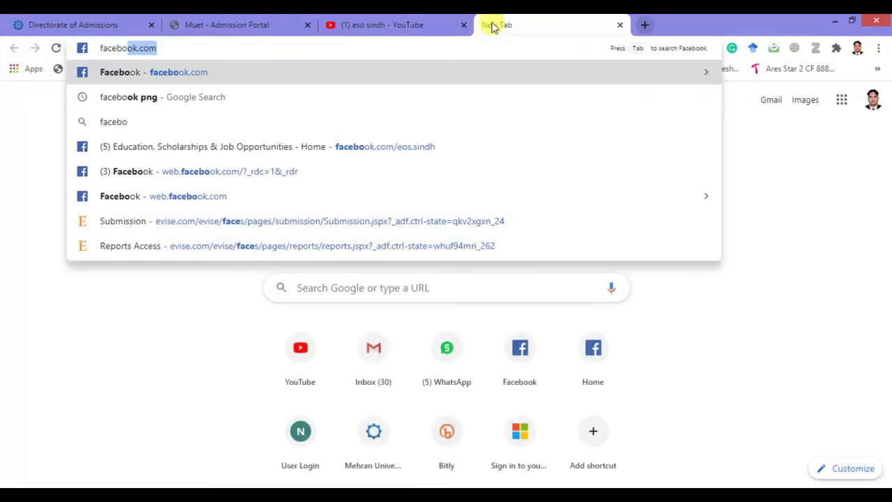
{"action": "type", "text": ".com/es"}
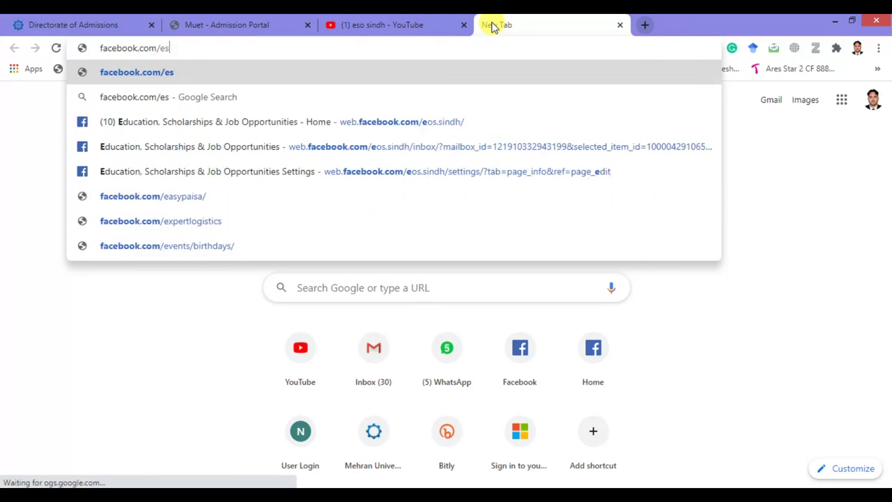
{"action": "type", "text": "o.s"}
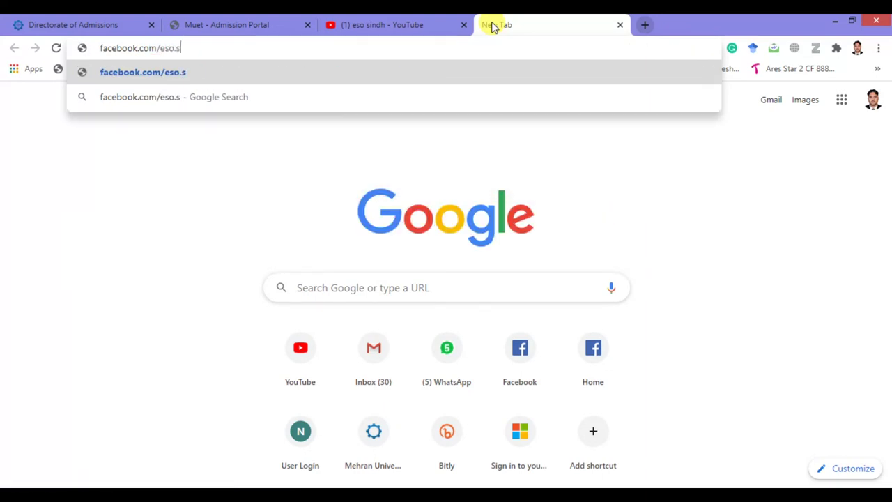